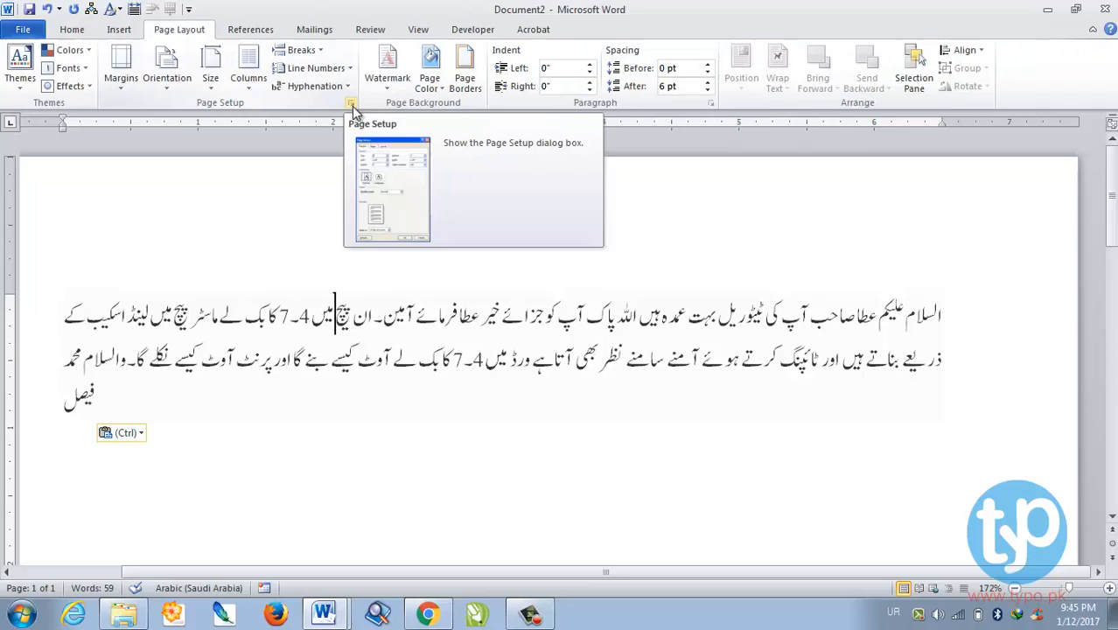
# - Set a custom paper size of 5 inches wide by 8 inches high in Page Setup
pyautogui.click(453, 103)
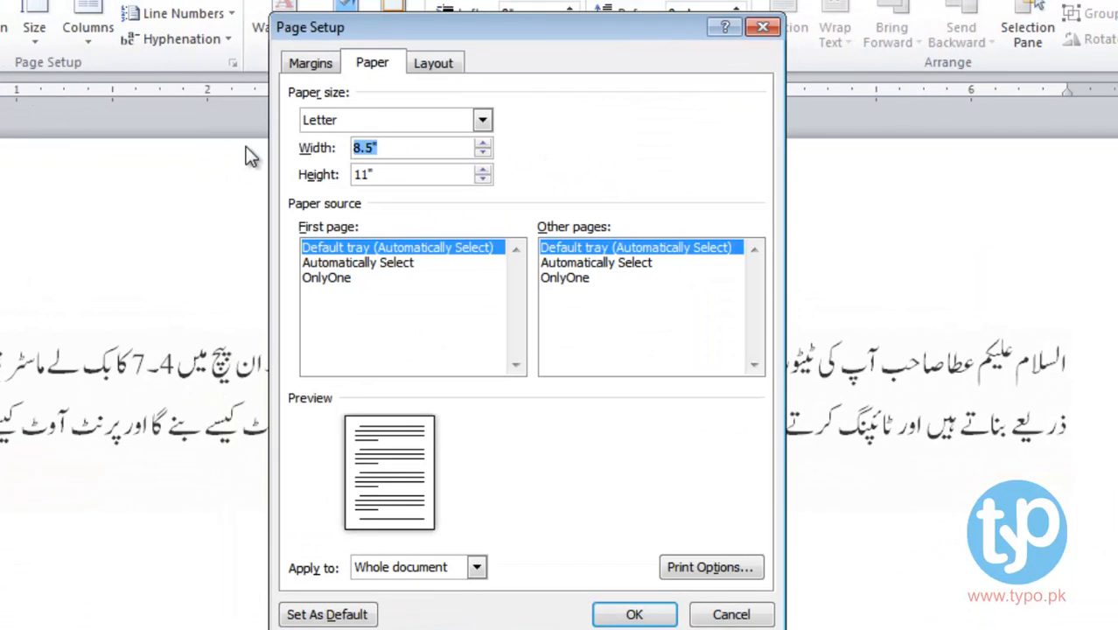
pyautogui.write('5')
pyautogui.press('Tab')
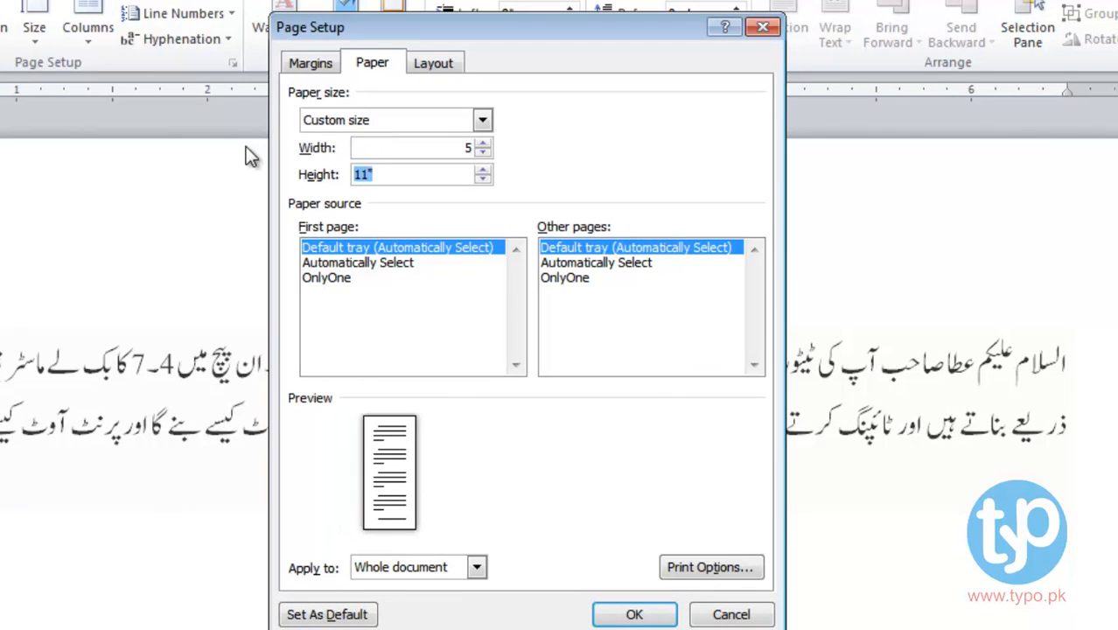
pyautogui.write('8')
pyautogui.click(450, 142)
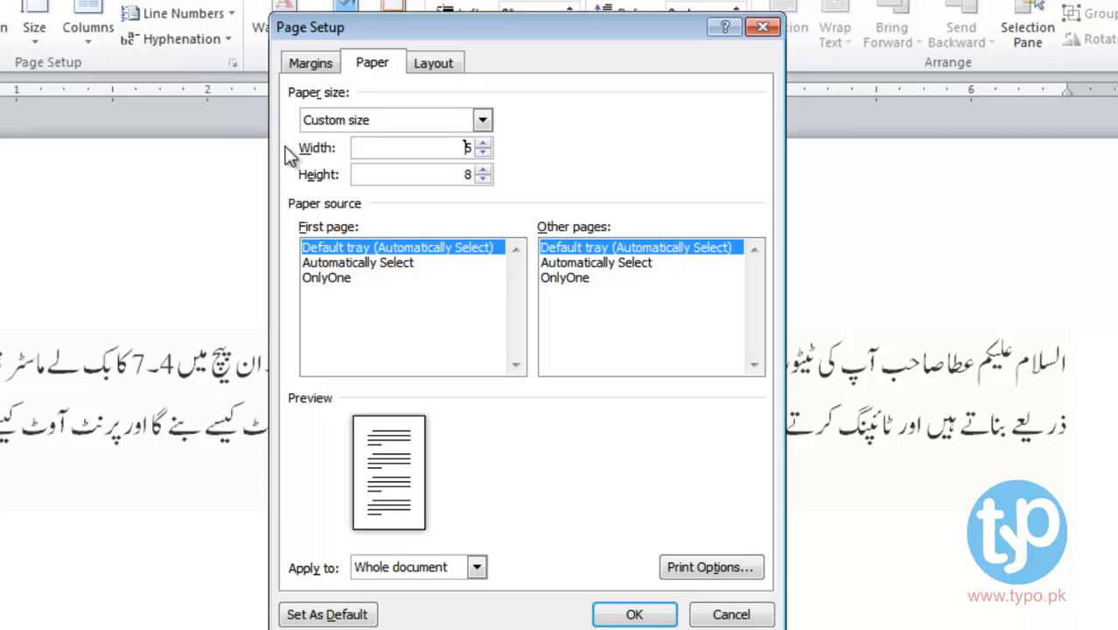
pyautogui.click(451, 179)
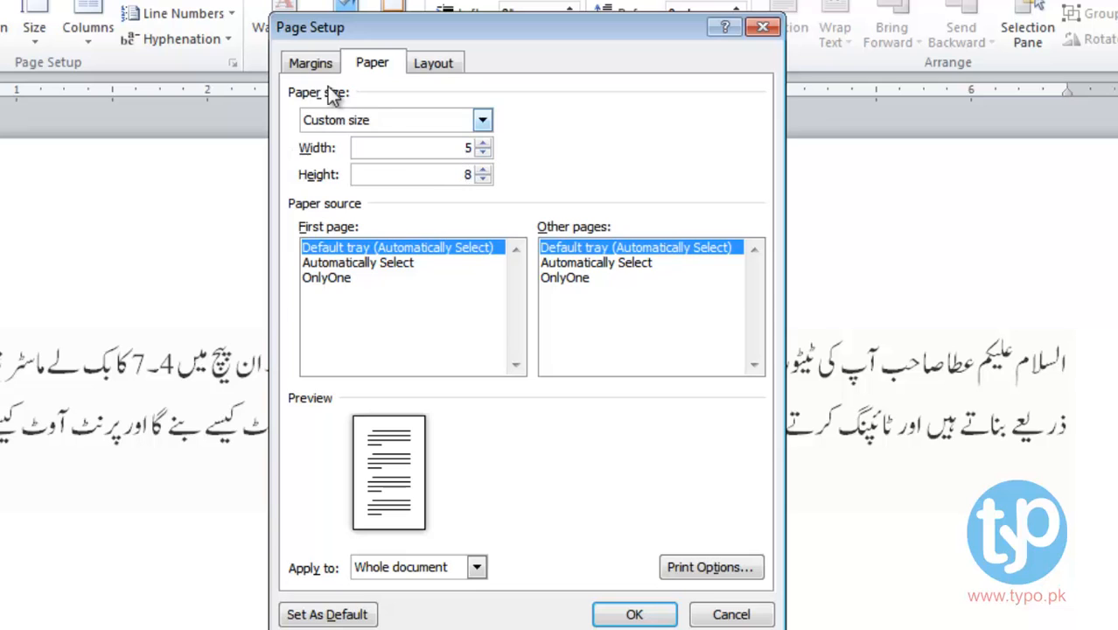
# - Set the top, bottom, left and right margins to 0.5 inch and apply
pyautogui.click(318, 66)
pyautogui.moveTo(420, 121); pyautogui.dragTo(353, 117)
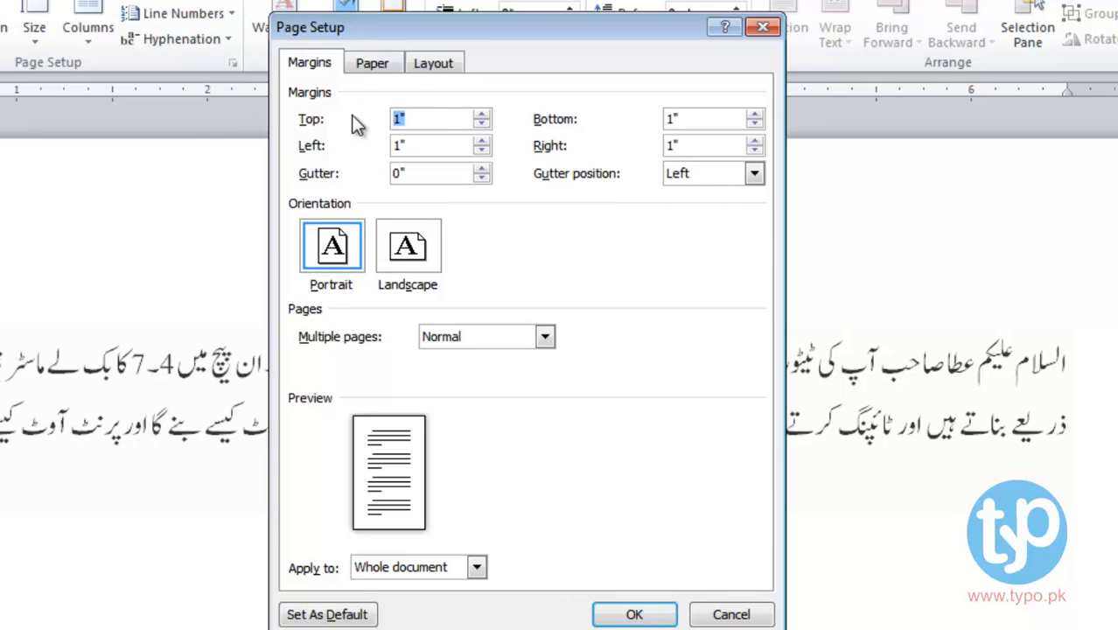
pyautogui.write('.5')
pyautogui.press('Tab')
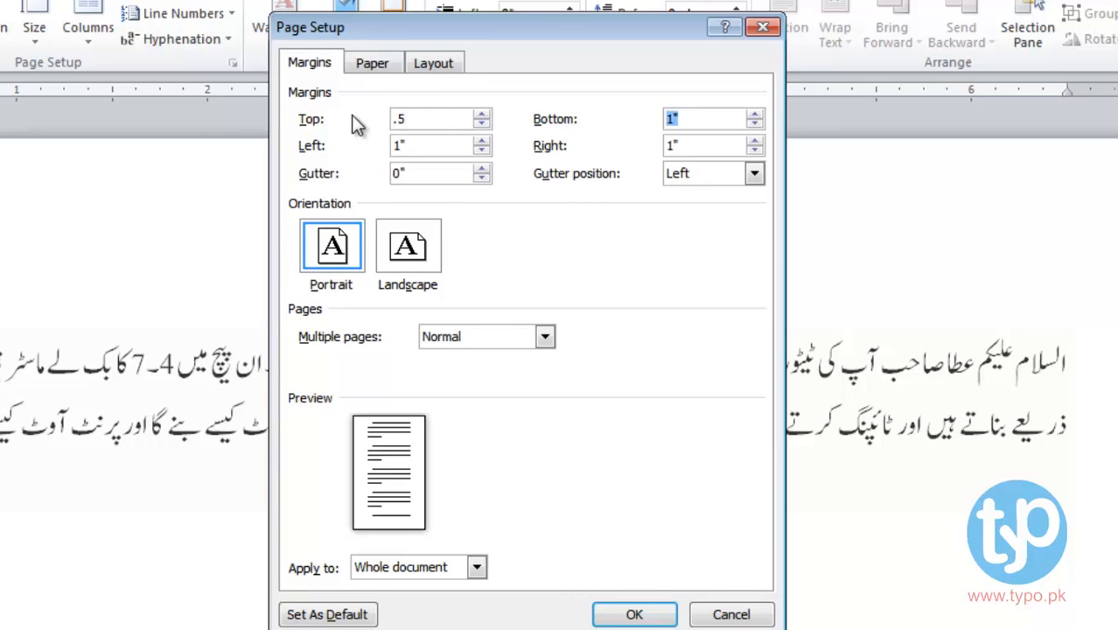
pyautogui.write('.5')
pyautogui.press('Tab')
pyautogui.write('.5')
pyautogui.press('Tab')
pyautogui.write('.5')
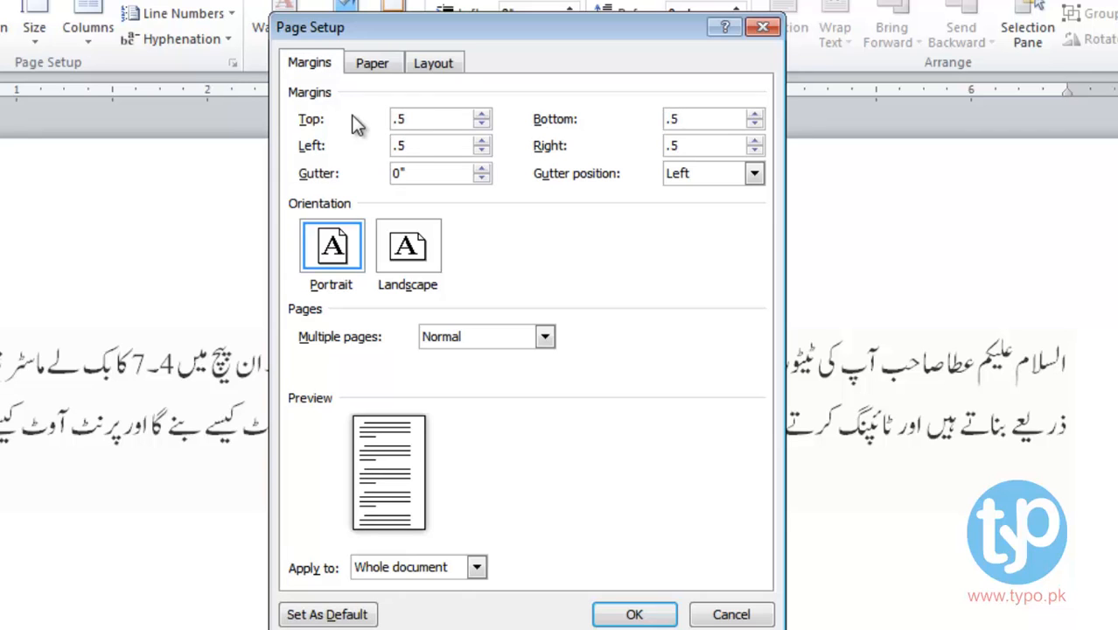
pyautogui.click(637, 616)
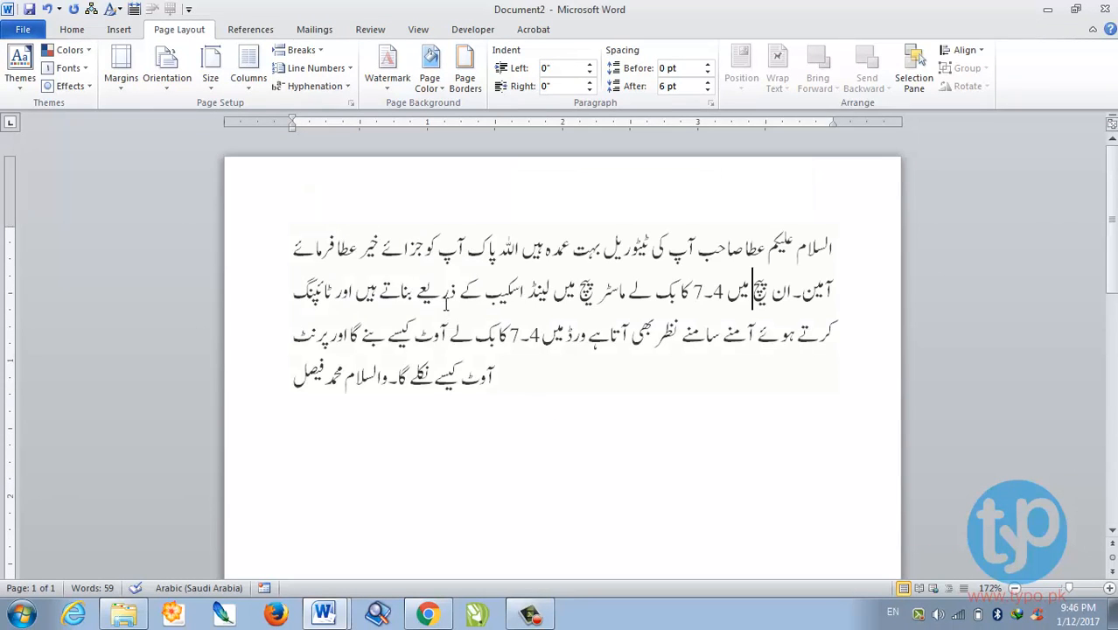
# - Make the Urdu paragraph right-to-left
pyautogui.tripleClick(446, 304)
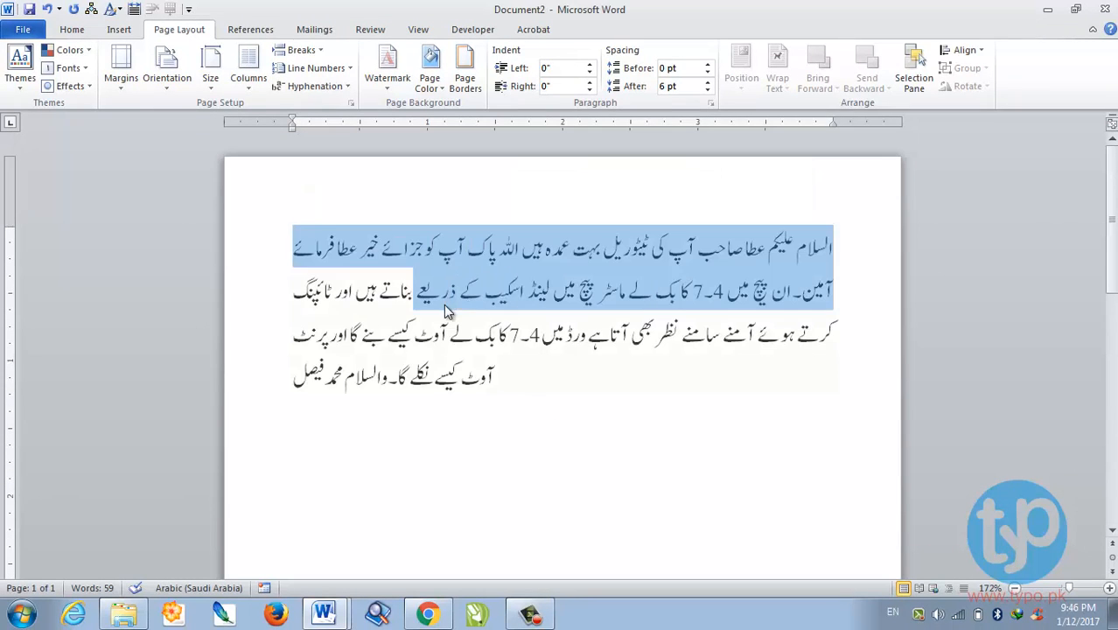
pyautogui.click(70, 30)
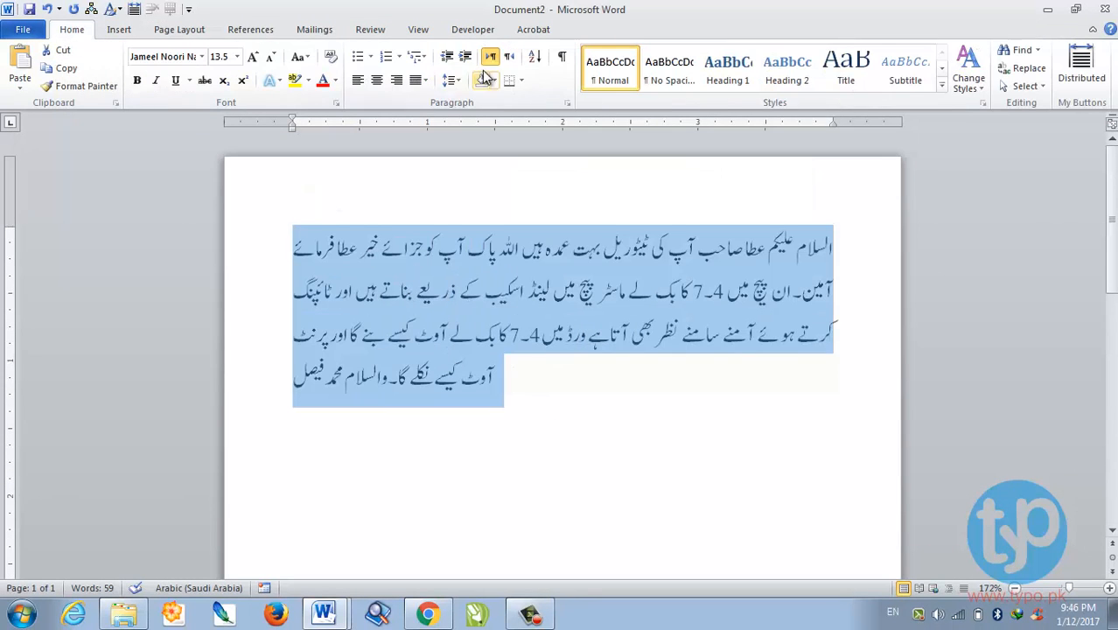
pyautogui.click(508, 56)
# - Paste copies of the Urdu paragraph below it, undoing the extra pastes
pyautogui.click(636, 425)
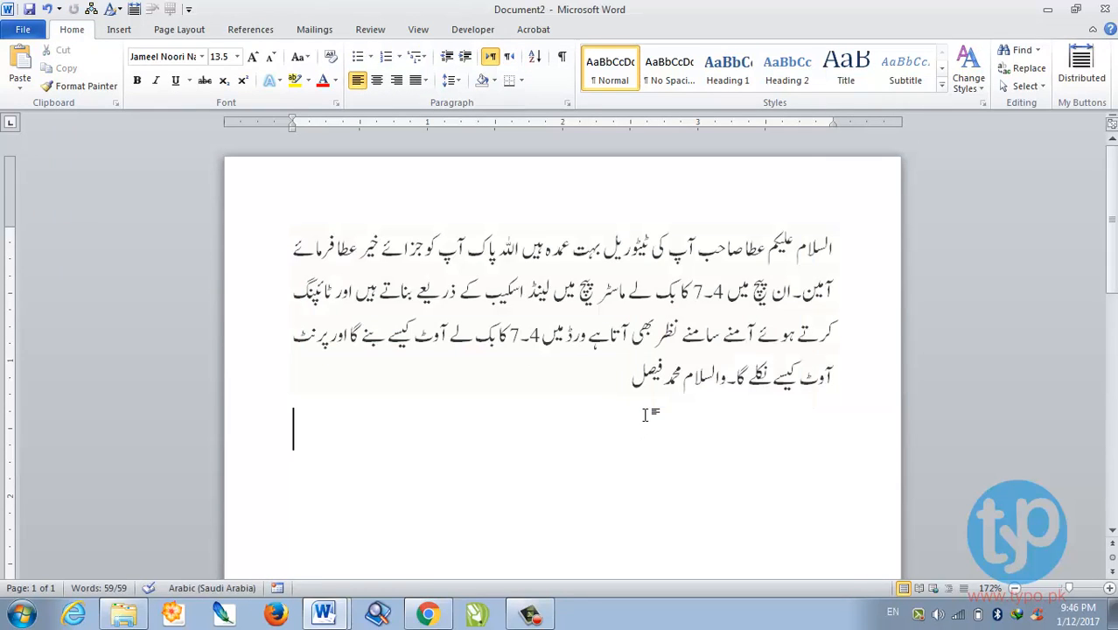
pyautogui.hotkey('ctrl', 'v')
pyautogui.hotkey('ctrl', 'v')
pyautogui.hotkey('ctrl', 'v')
pyautogui.hotkey('ctrl', 'v')
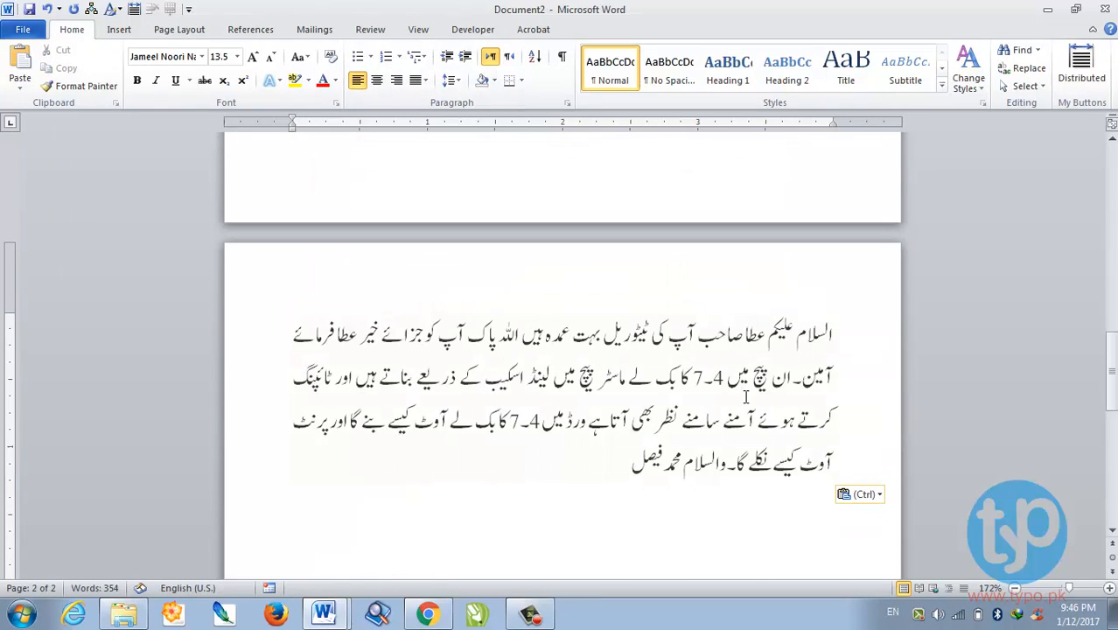
pyautogui.scroll(-4, 743, 391)
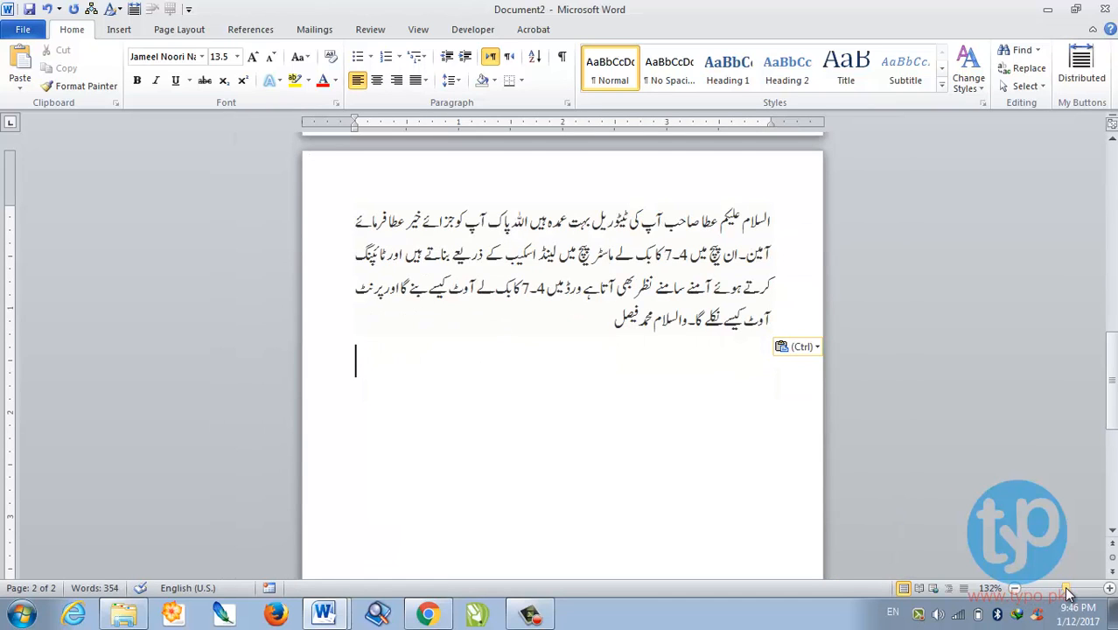
pyautogui.click(1056, 593)
pyautogui.click(1055, 593)
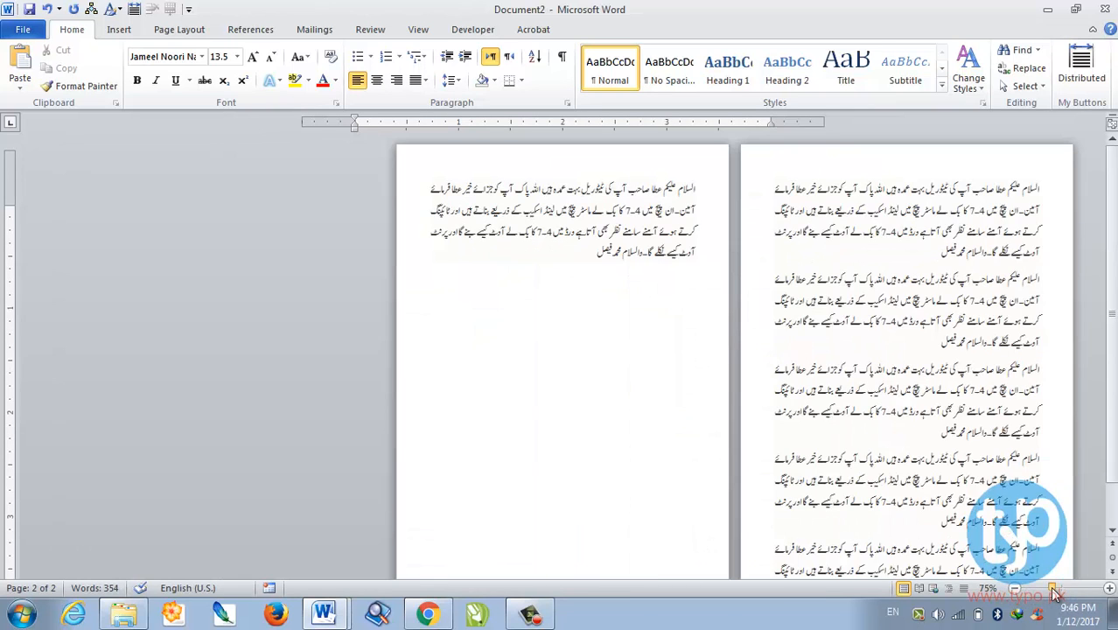
pyautogui.hotkey('ctrl', 'v')
pyautogui.hotkey('ctrl', 'v')
pyautogui.hotkey('ctrl', 'v')
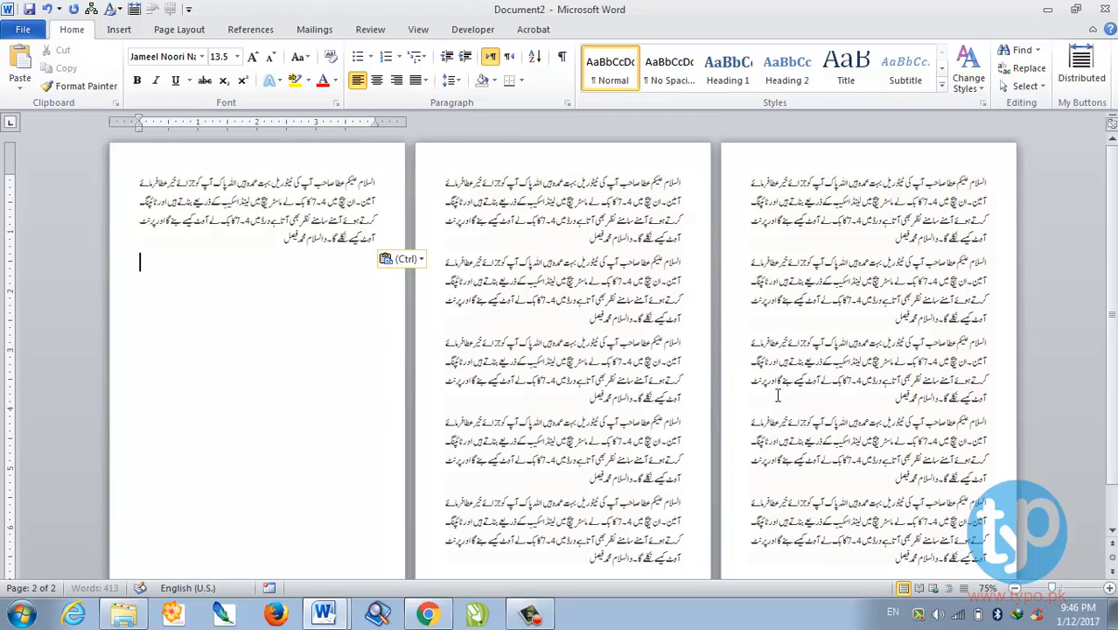
pyautogui.hotkey('ctrl', 'z')
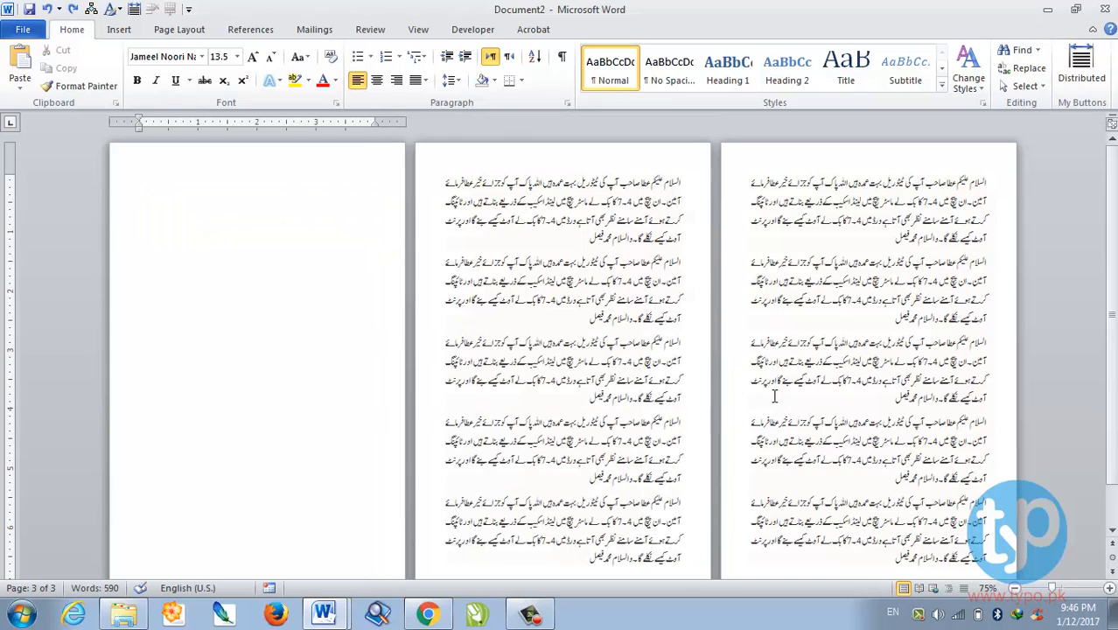
pyautogui.hotkey('ctrl', 'z')
# - Zoom the two pages to 89%, preview them in Full Screen Reading, then close it
pyautogui.click(586, 498)
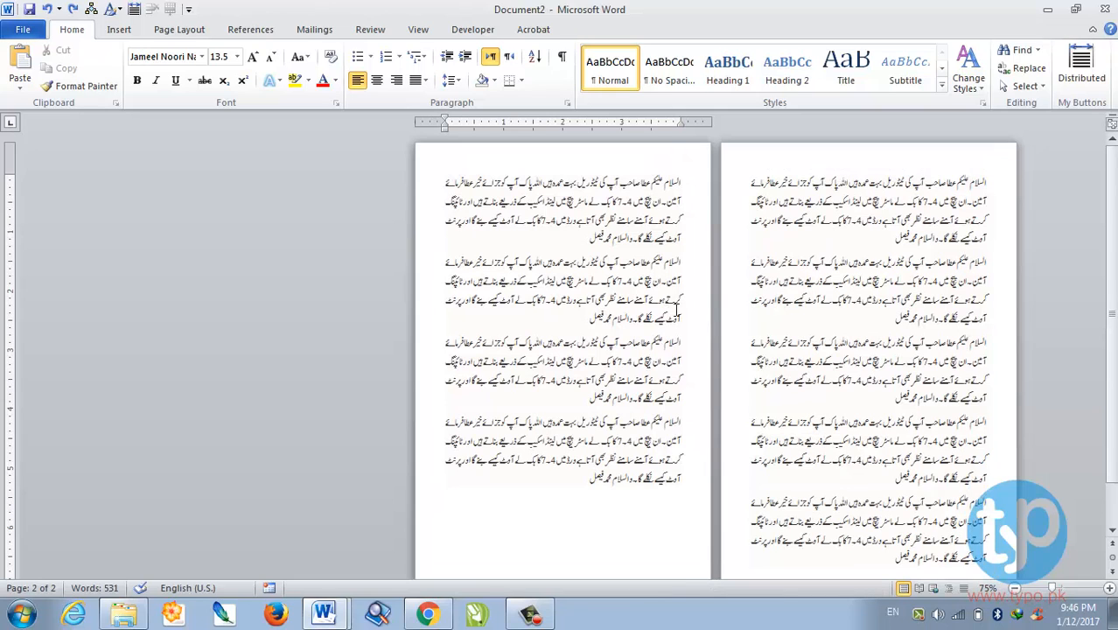
pyautogui.click(1055, 589)
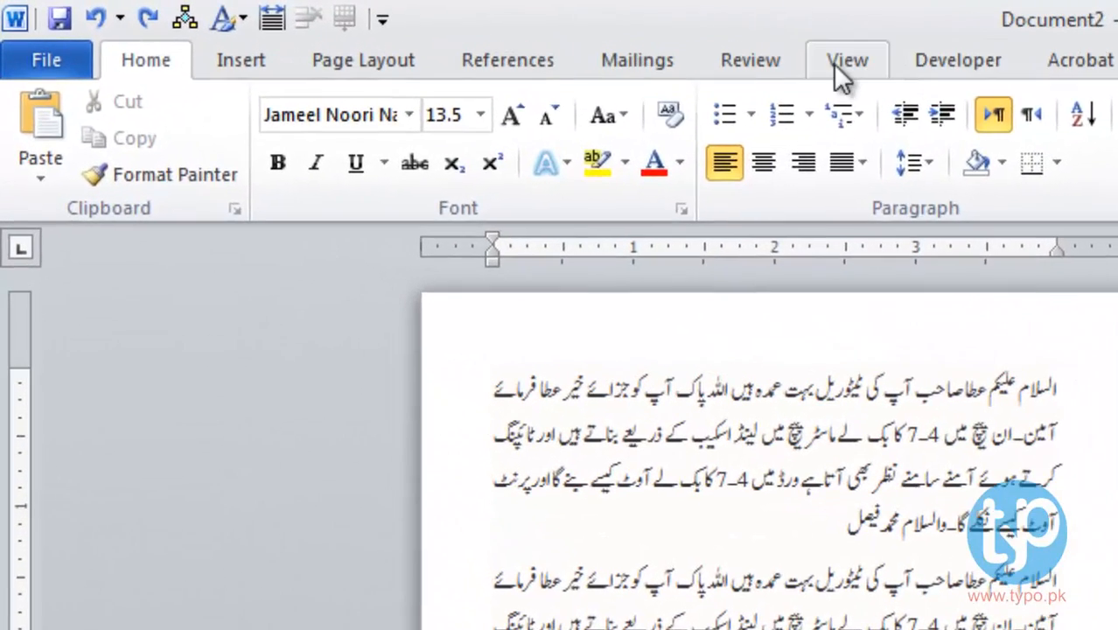
pyautogui.click(829, 63)
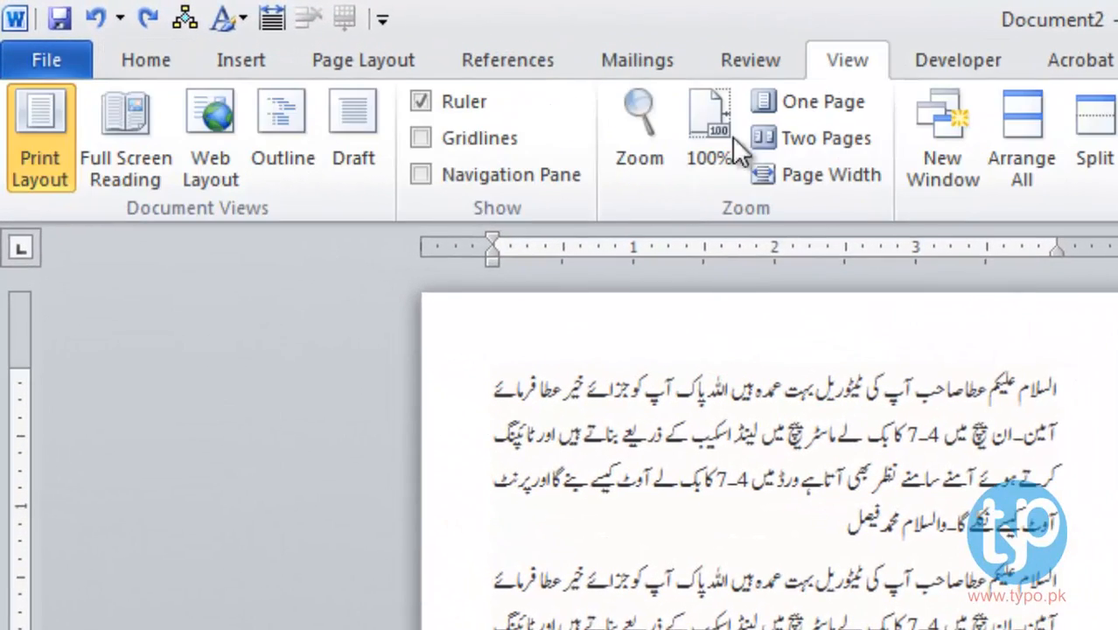
pyautogui.click(133, 177)
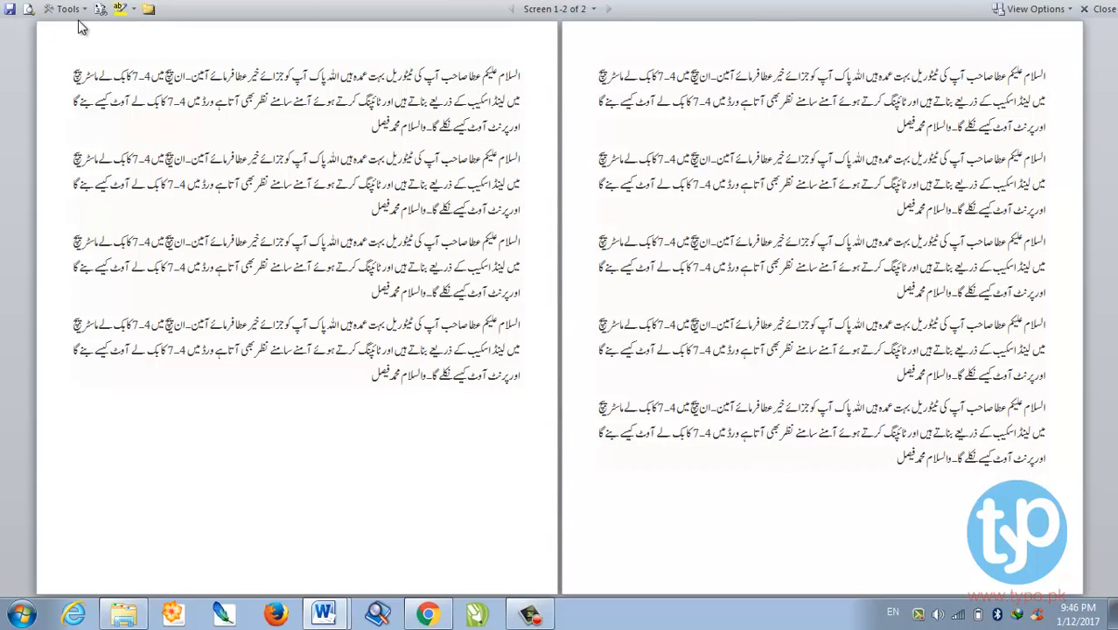
pyautogui.click(1095, 10)
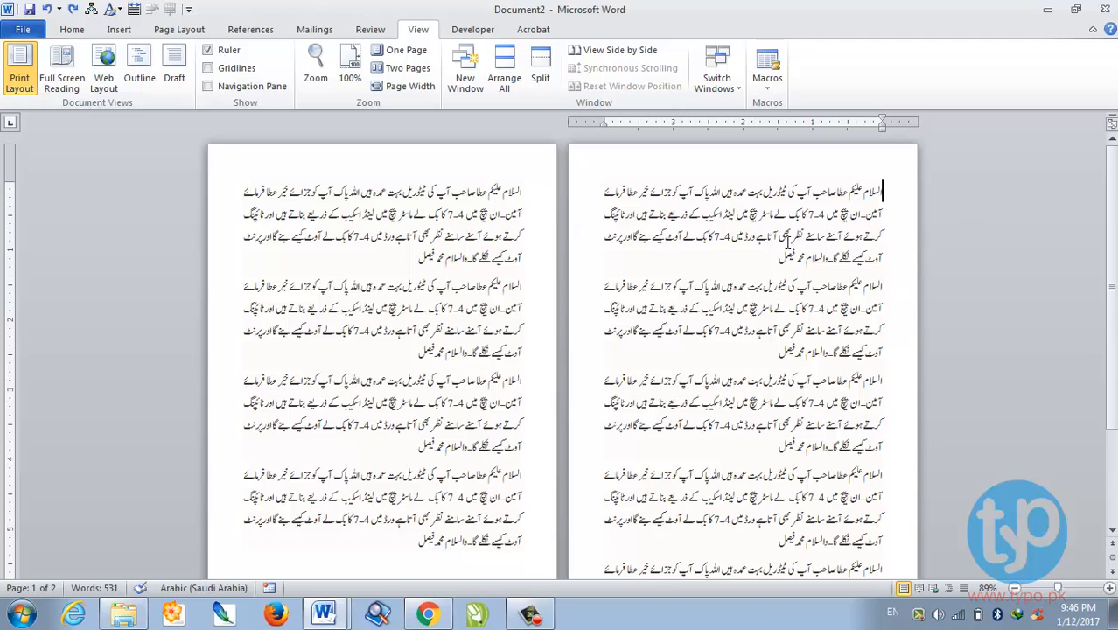
# - Raise the zoom from 108% to 120% so the Urdu pages read more easily
pyautogui.scroll(-2, 756, 275)
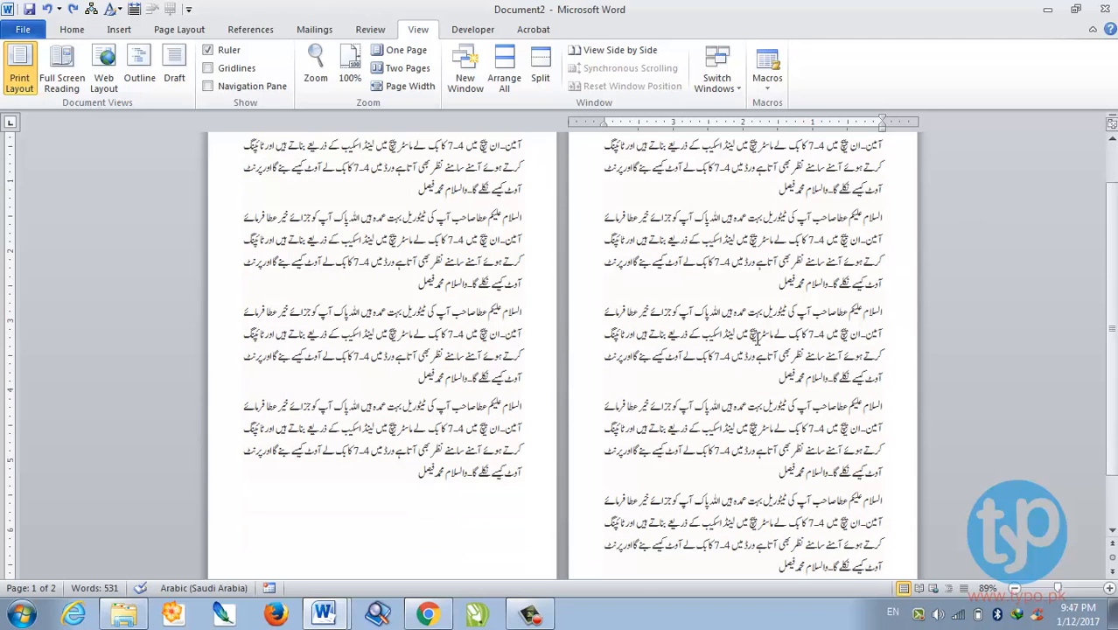
pyautogui.scroll(2, 729, 344)
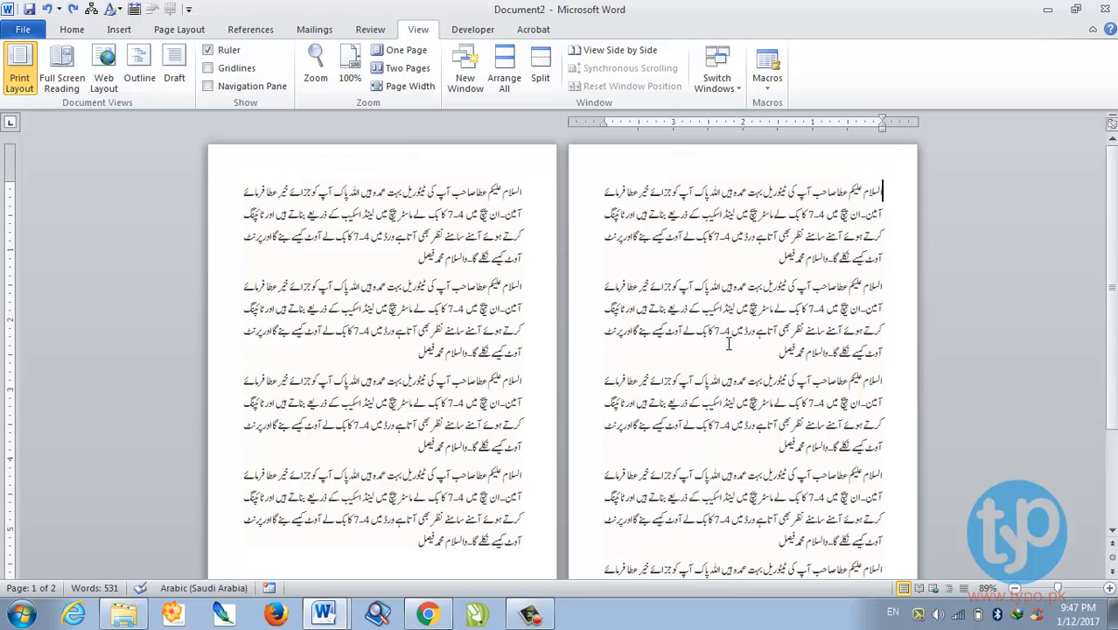
pyautogui.click(1065, 591)
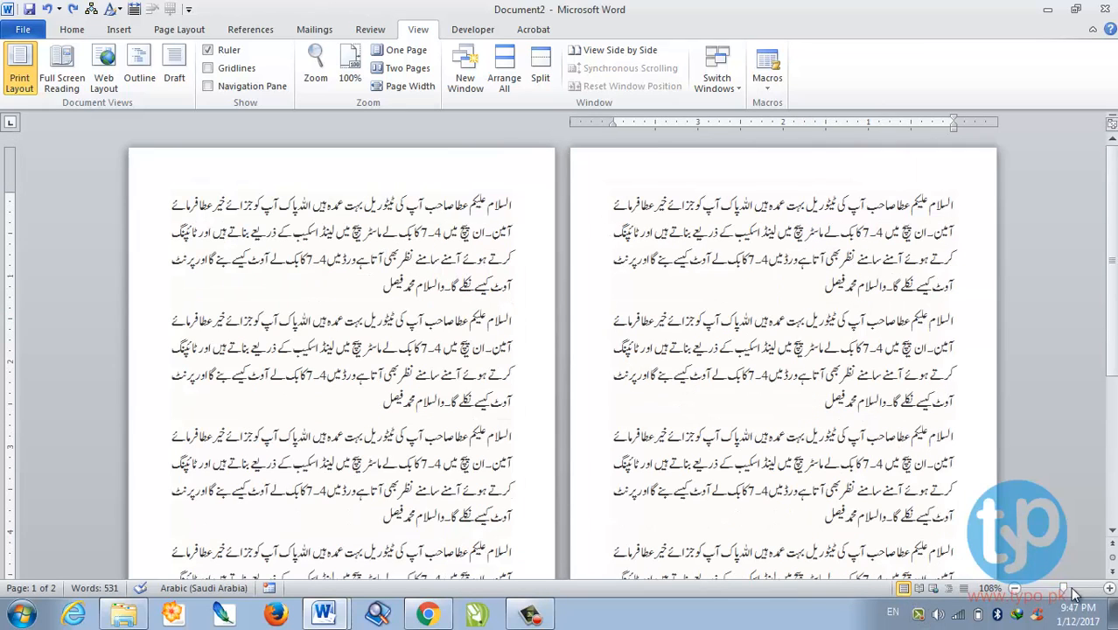
pyautogui.click(1109, 592)
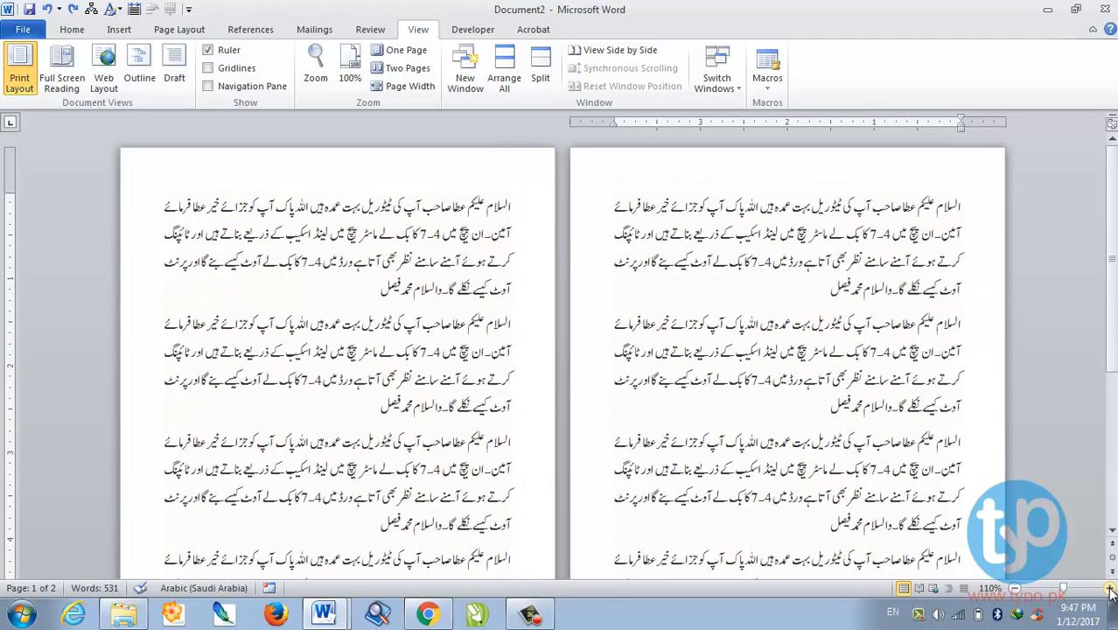
pyautogui.click(1109, 593)
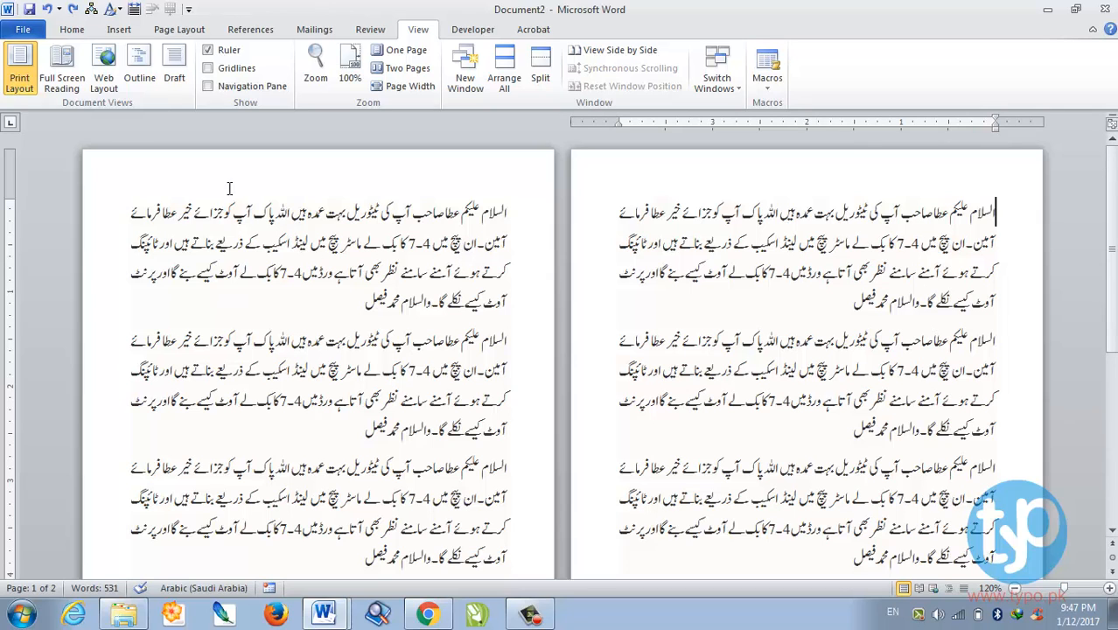
pyautogui.scroll(4, 300, 96)
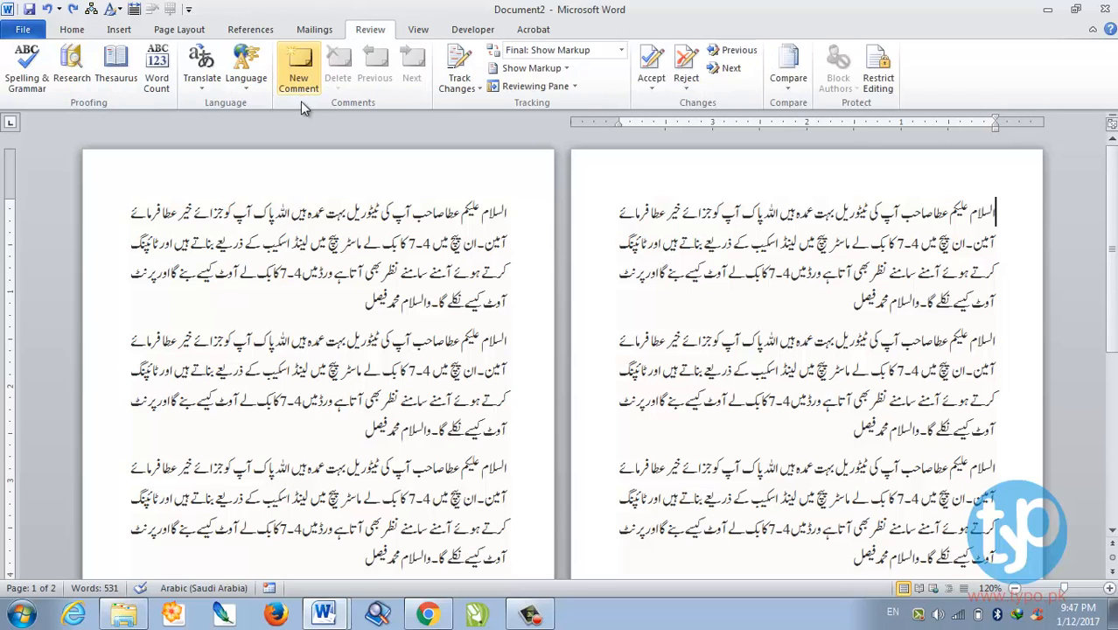
# - Set 2 Pages Per Sheet in the print settings, then return to the document
pyautogui.click(65, 31)
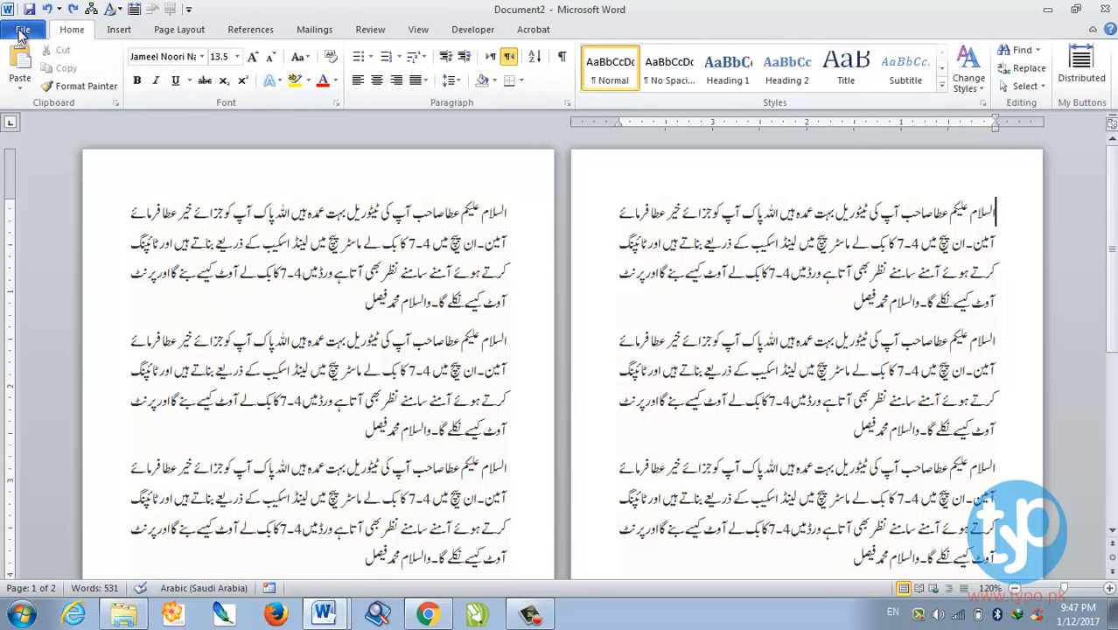
pyautogui.click(22, 32)
pyautogui.click(35, 247)
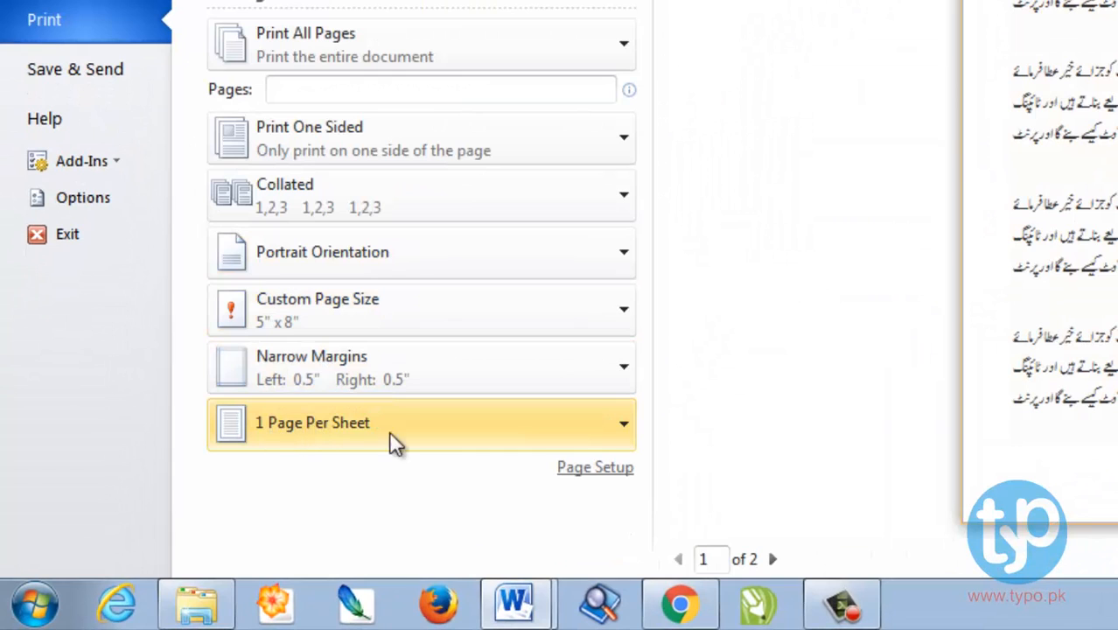
pyautogui.click(440, 437)
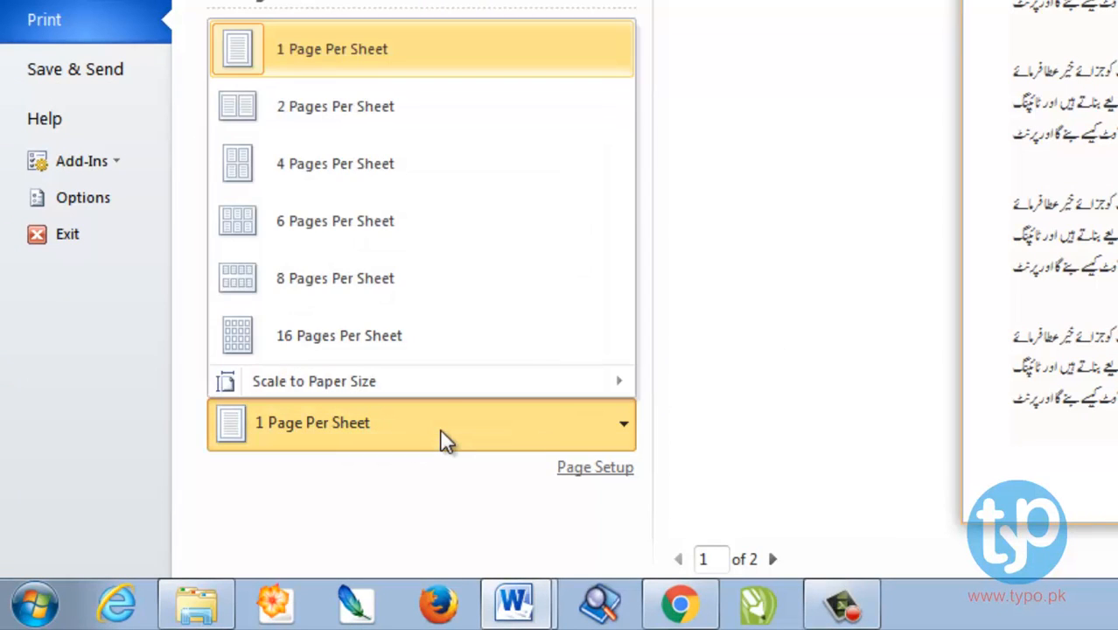
pyautogui.click(437, 137)
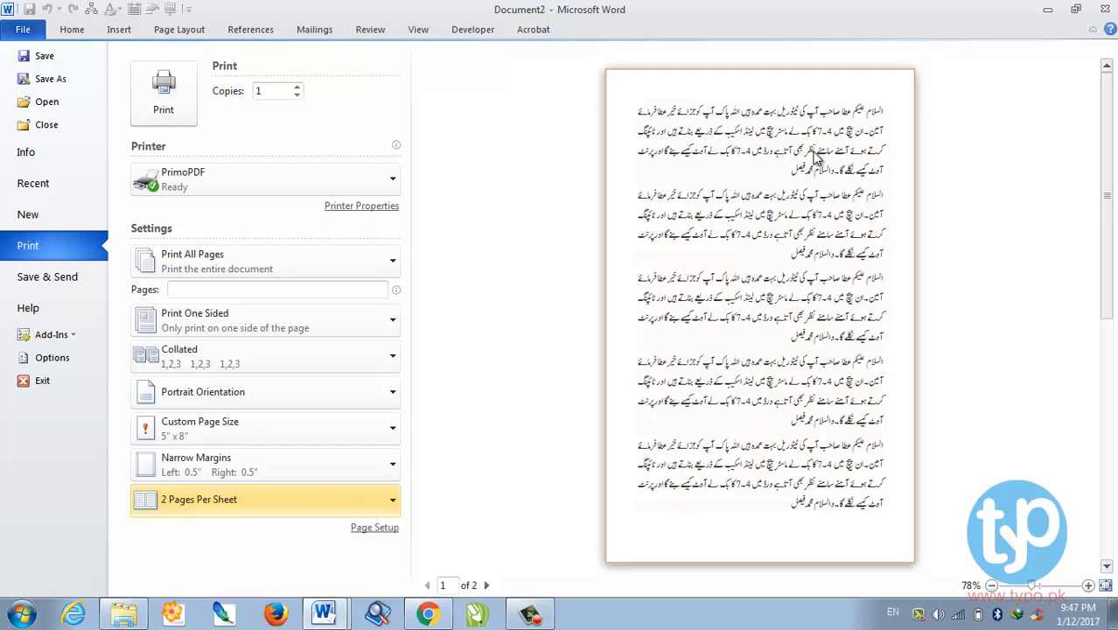
pyautogui.click(72, 31)
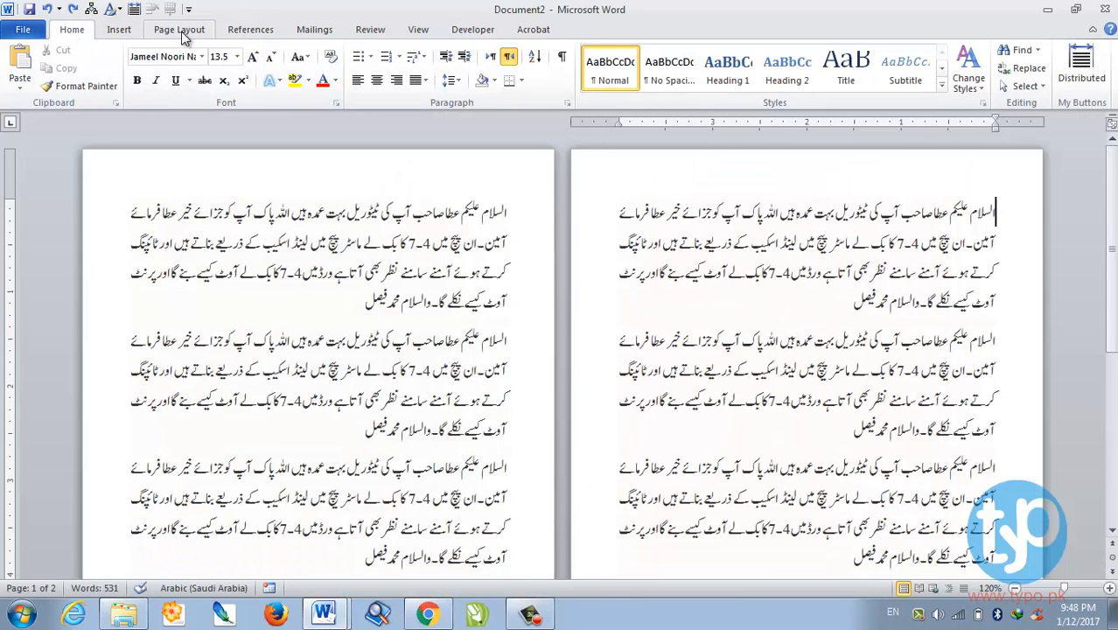
# - Set landscape orientation and 2 pages per sheet for the whole document in Page Setup
pyautogui.click(182, 32)
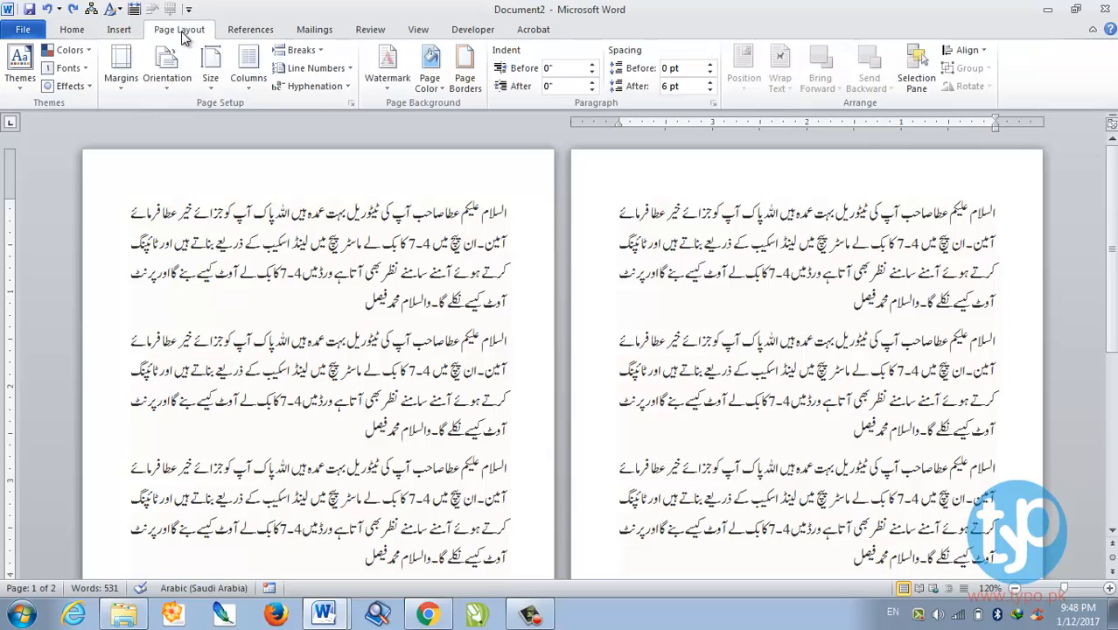
pyautogui.click(349, 103)
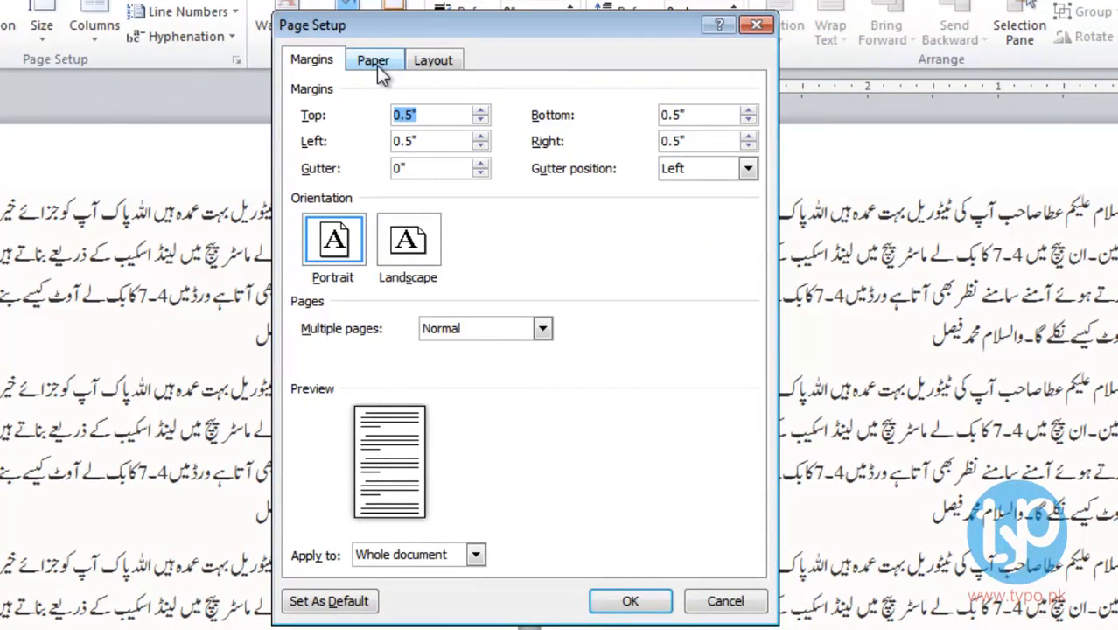
pyautogui.click(376, 65)
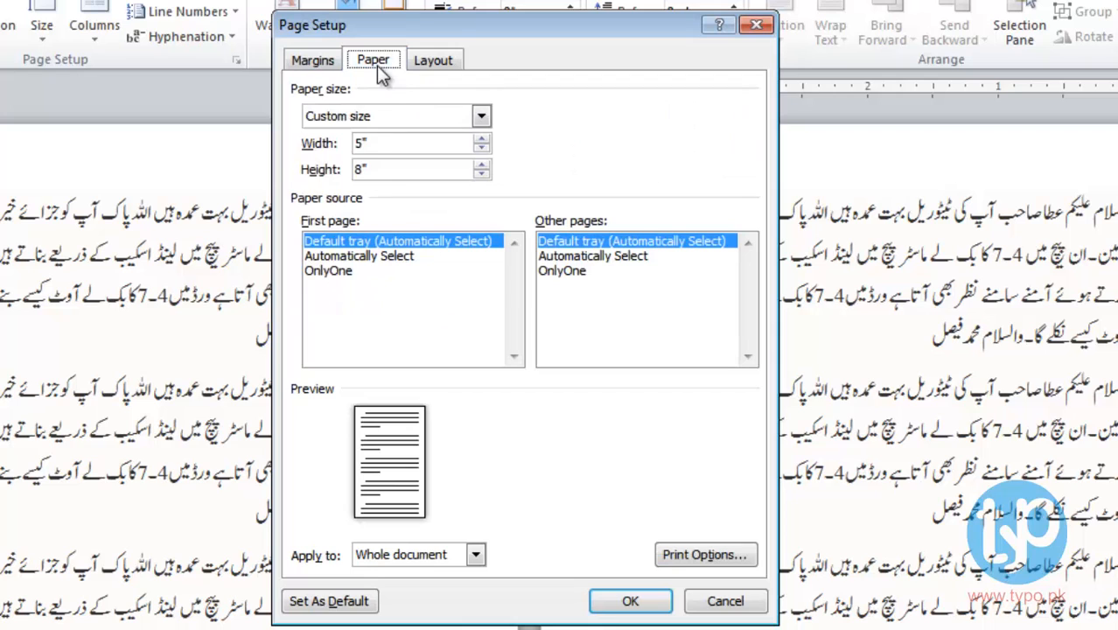
pyautogui.click(296, 64)
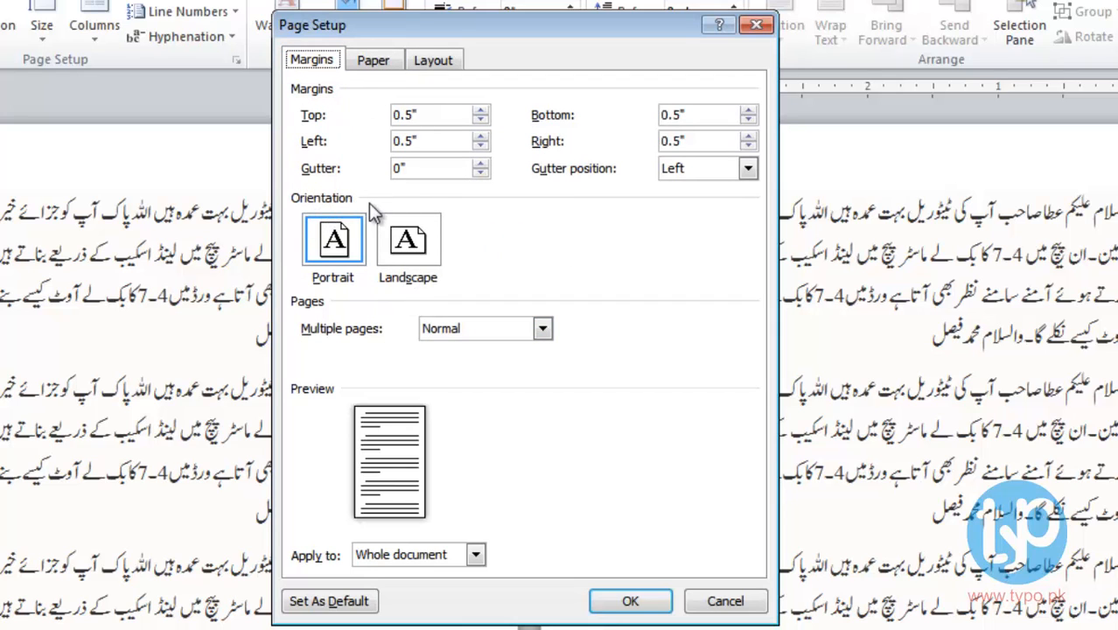
pyautogui.click(408, 247)
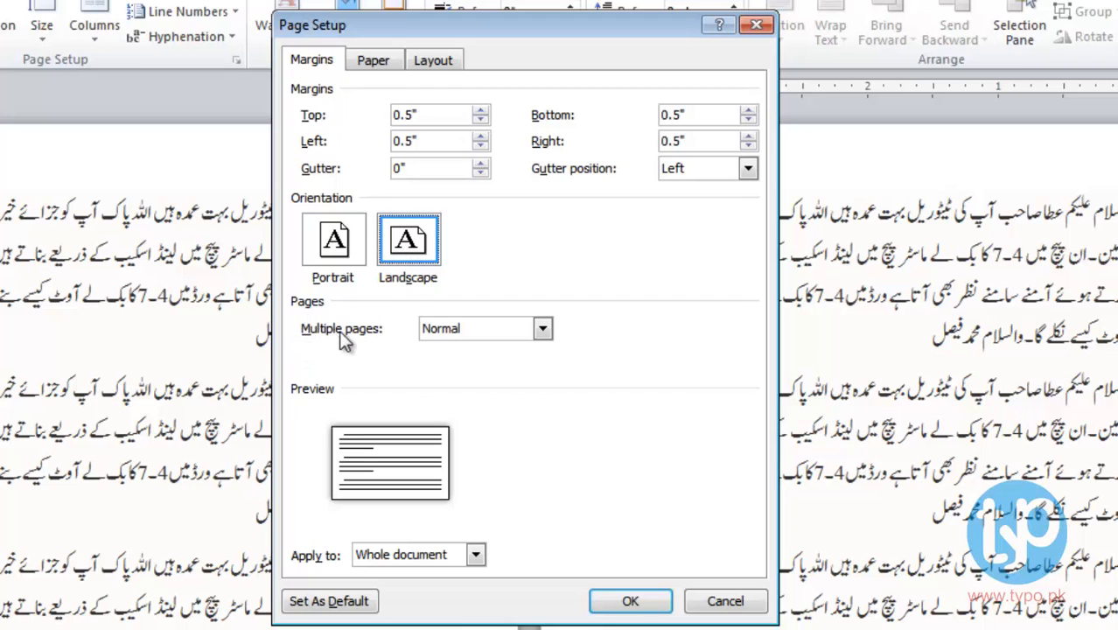
pyautogui.click(472, 329)
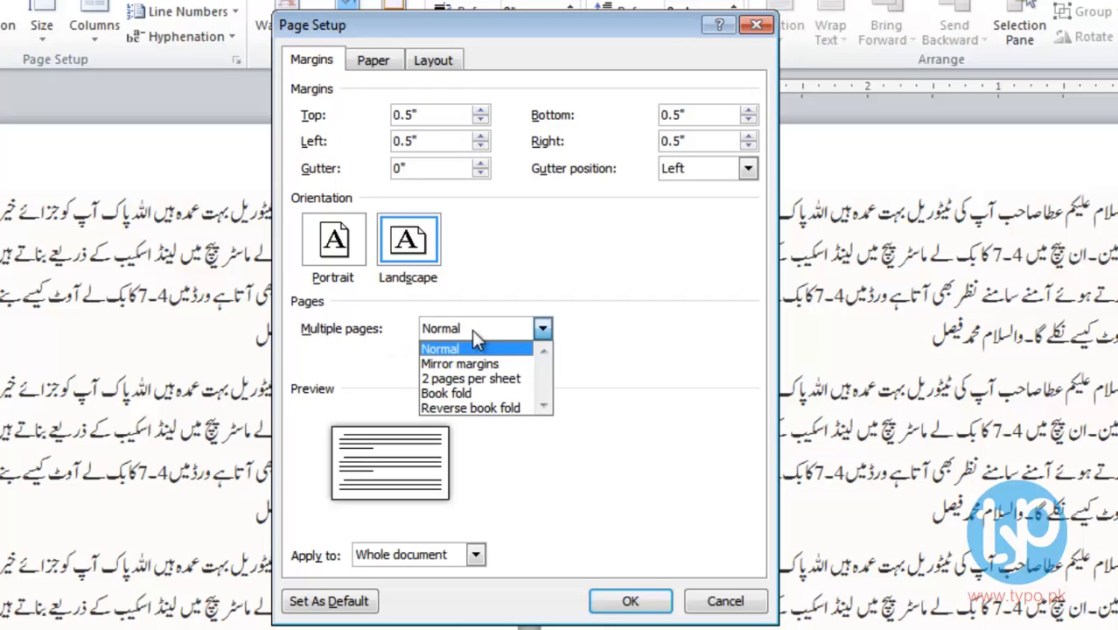
pyautogui.click(472, 380)
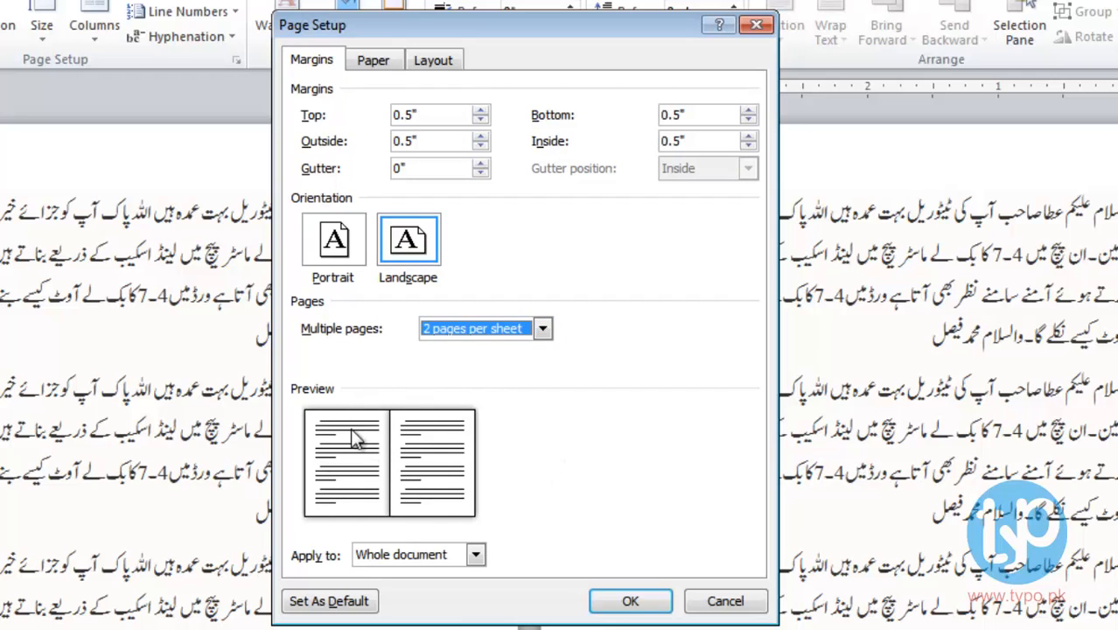
pyautogui.click(322, 60)
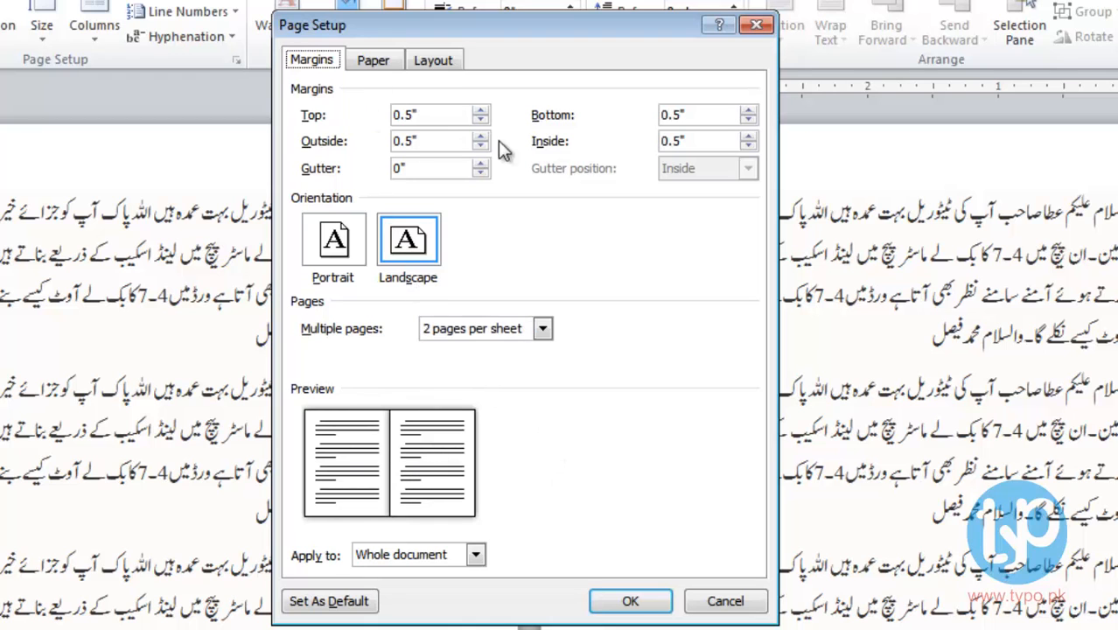
pyautogui.click(637, 600)
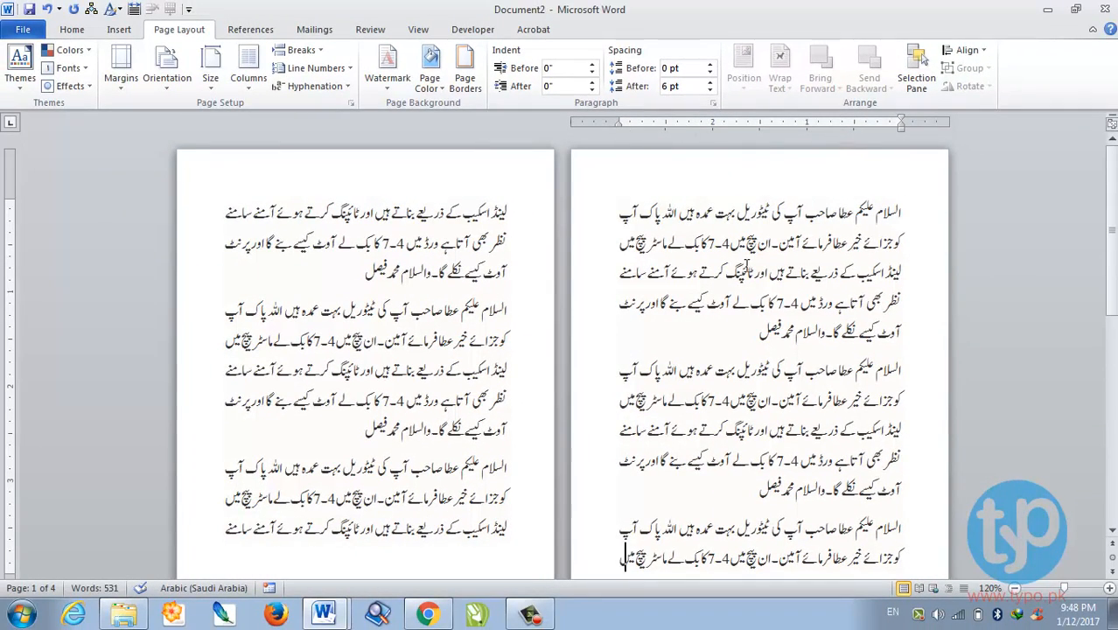
# - Reopen Page Setup and place the caret in the paper Width box, currently 8 inches
pyautogui.scroll(-3, 747, 409)
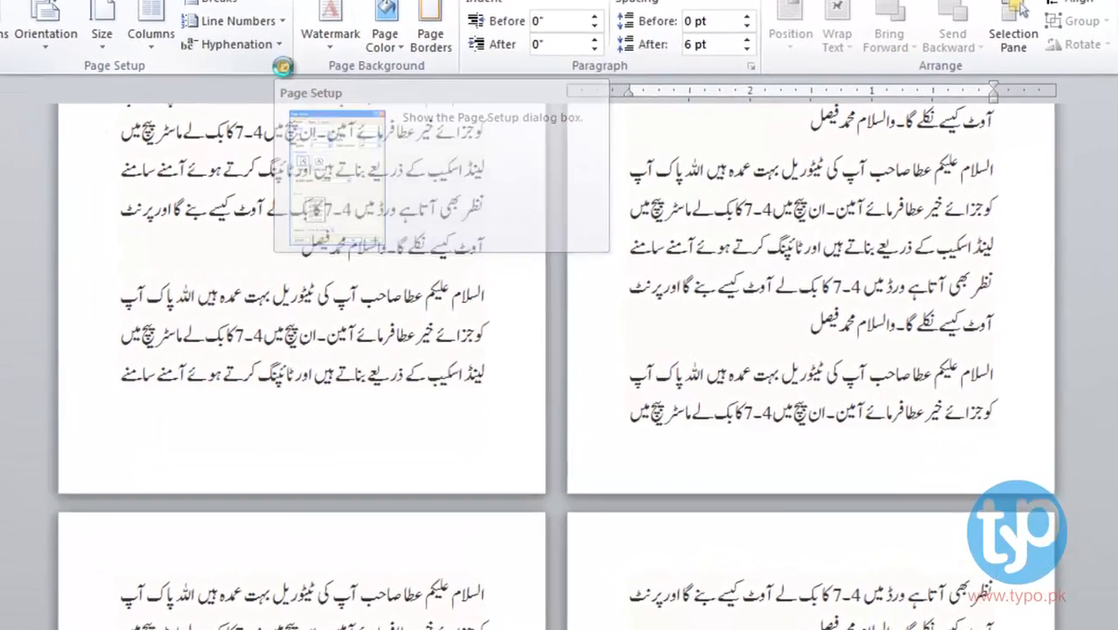
pyautogui.click(350, 104)
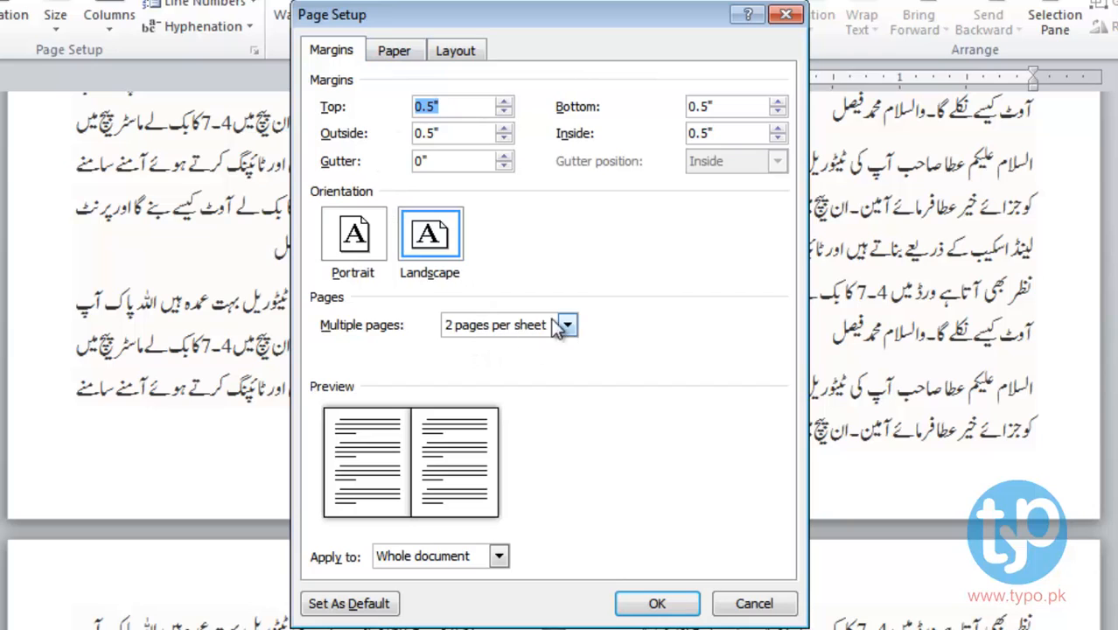
pyautogui.click(396, 52)
pyautogui.click(420, 136)
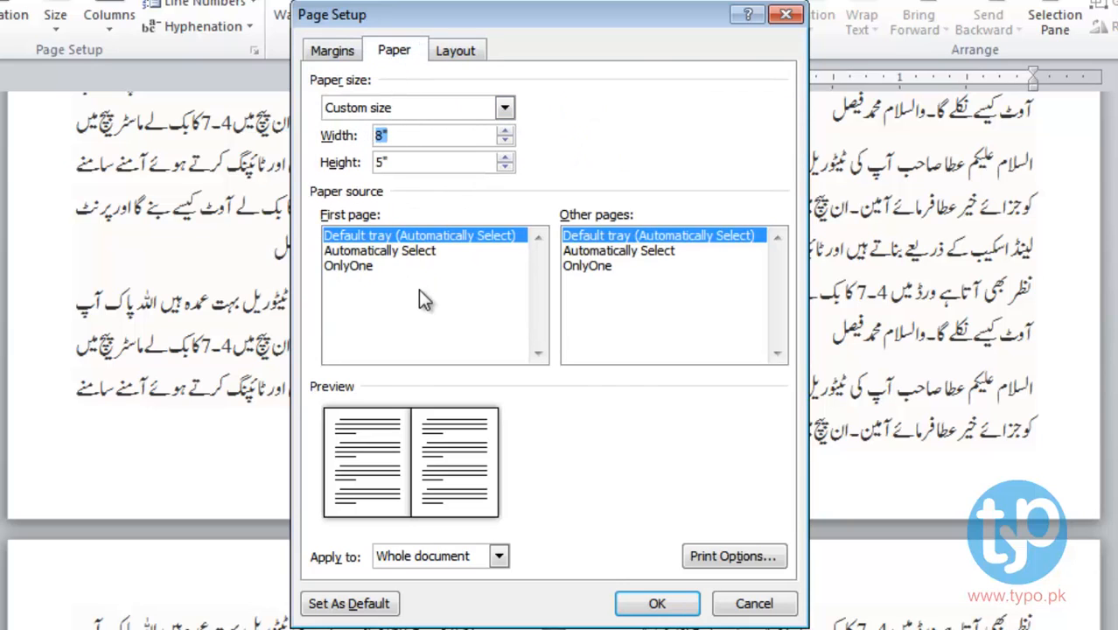
pyautogui.click(337, 51)
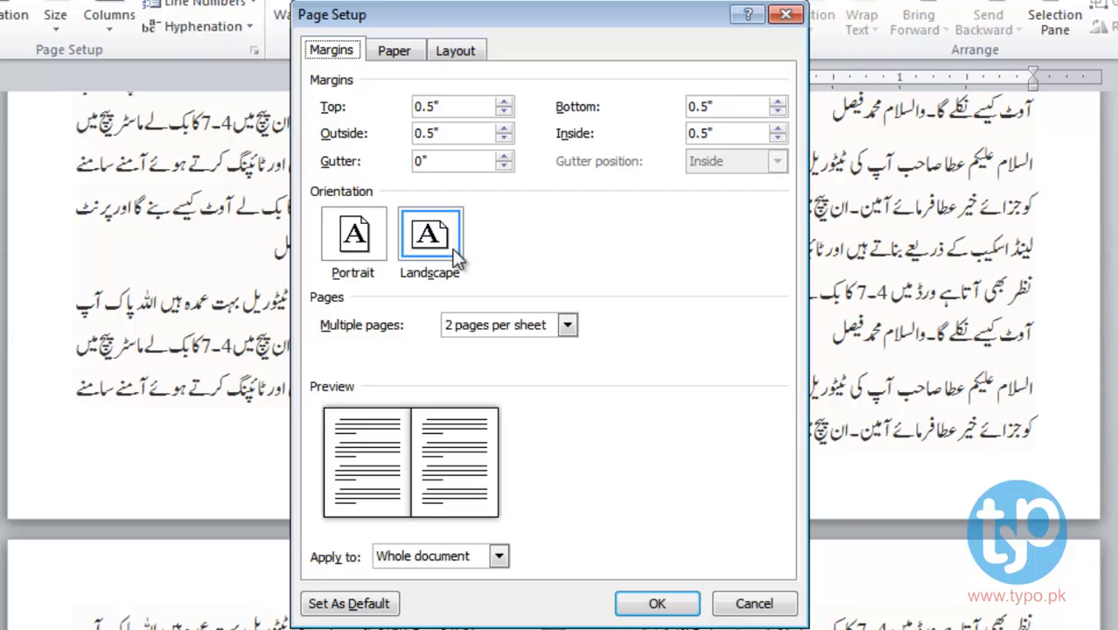
pyautogui.click(396, 52)
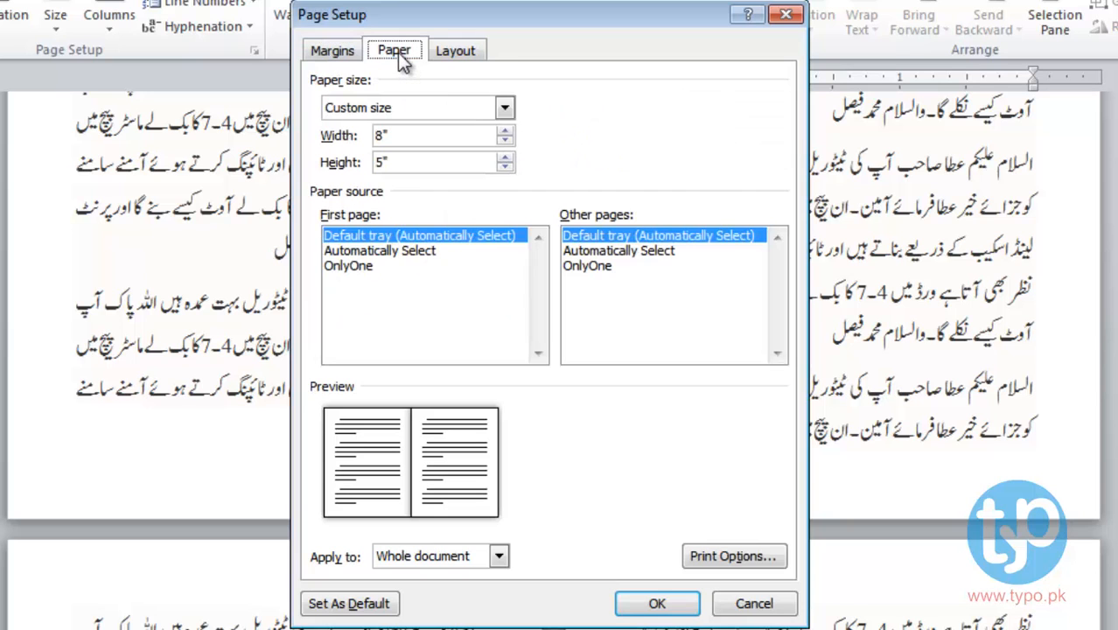
pyautogui.click(415, 137)
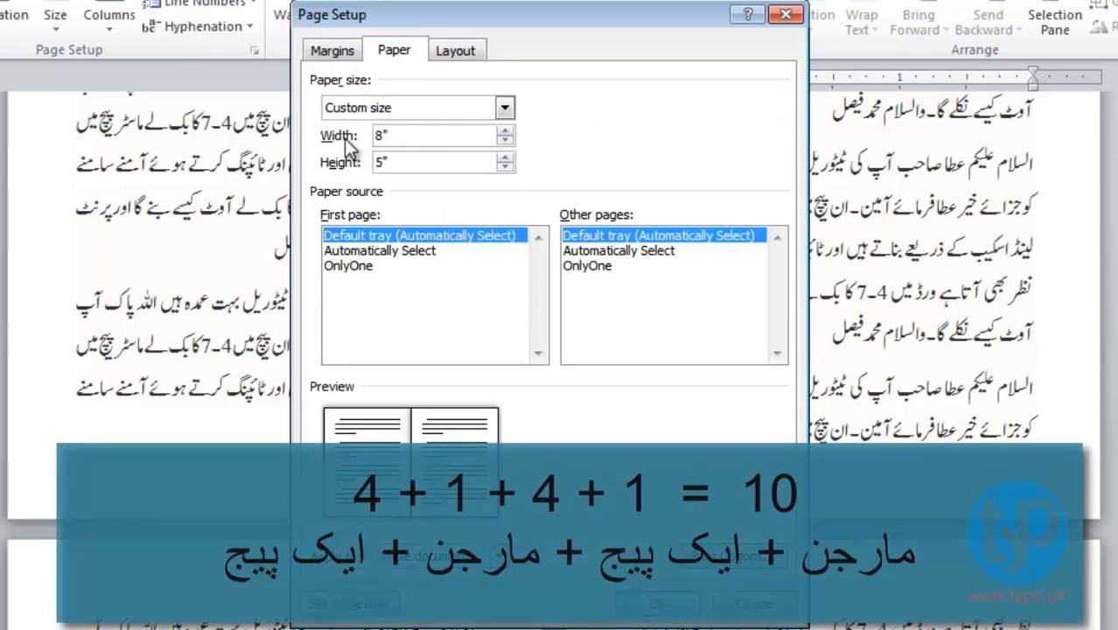
# - Replace the 8-inch paper width with 10 inches
pyautogui.moveTo(390, 135); pyautogui.dragTo(375, 136)
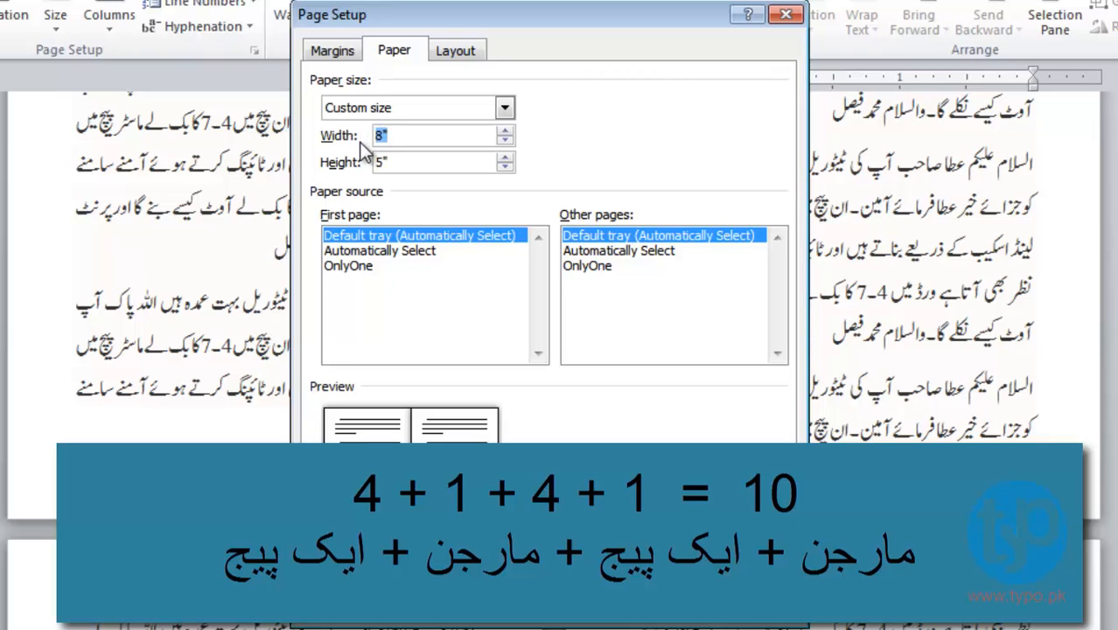
pyautogui.click(381, 136)
pyautogui.doubleClick(381, 136)
pyautogui.click(383, 139)
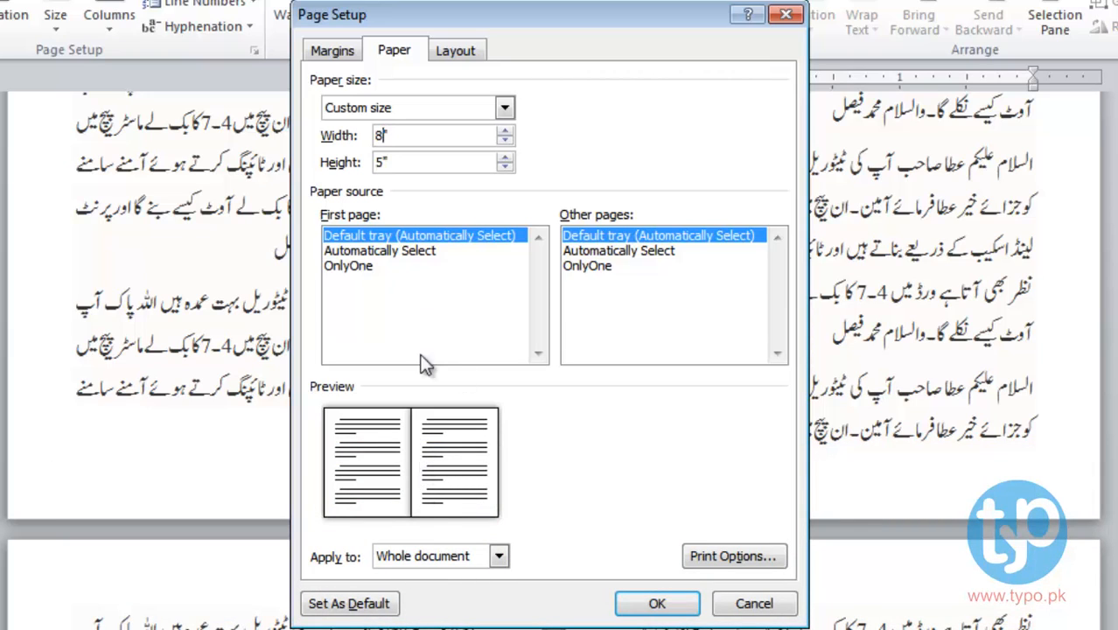
pyautogui.press('BackSpace')
pyautogui.write('9')
pyautogui.press('BackSpace')
pyautogui.press('BackSpace')
pyautogui.write('10')
# - Change the paper height from 5 to 8 inches and apply the 10 × 8 inch size
pyautogui.click(332, 50)
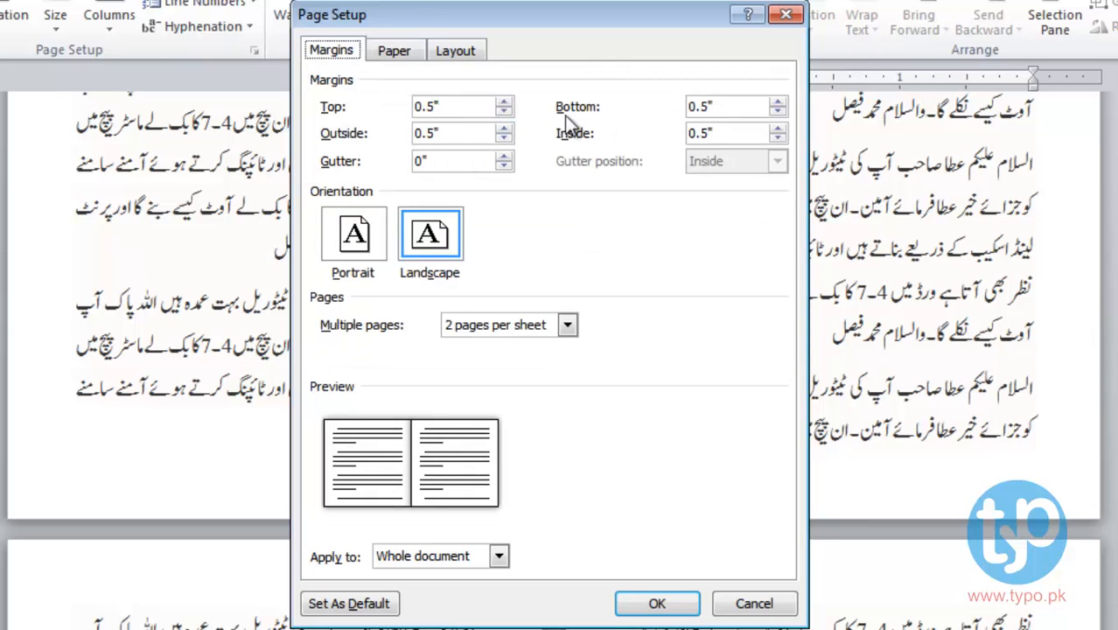
pyautogui.click(392, 51)
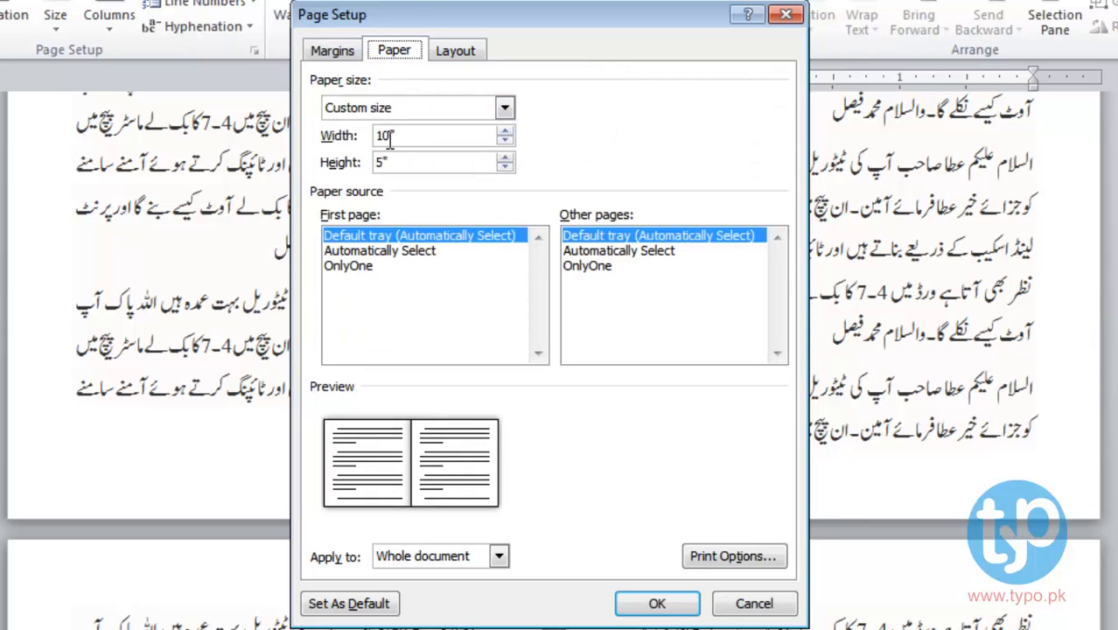
pyautogui.moveTo(385, 163); pyautogui.dragTo(362, 164)
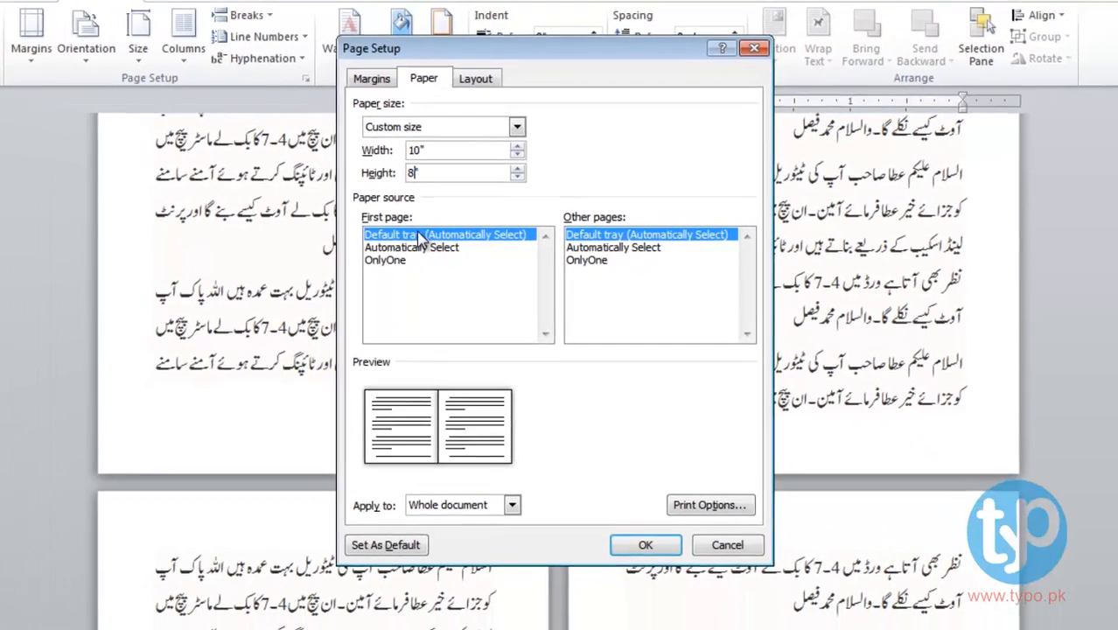
pyautogui.click(648, 548)
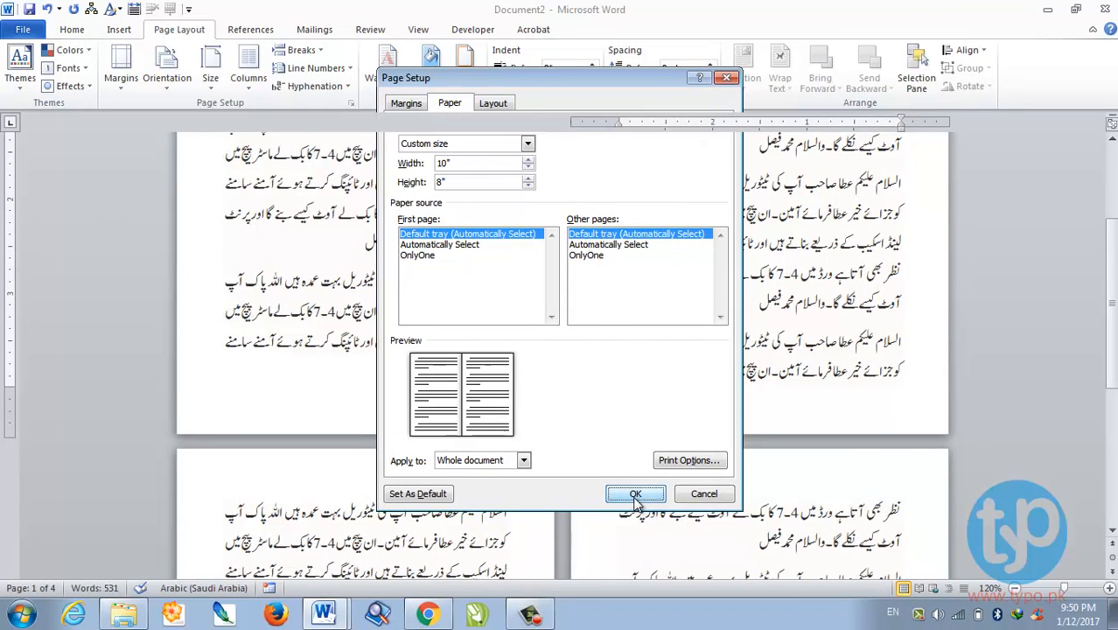
# - Zoom in and scroll through the 10 × 8 inch landscape pages
pyautogui.click(1109, 592)
pyautogui.click(1109, 593)
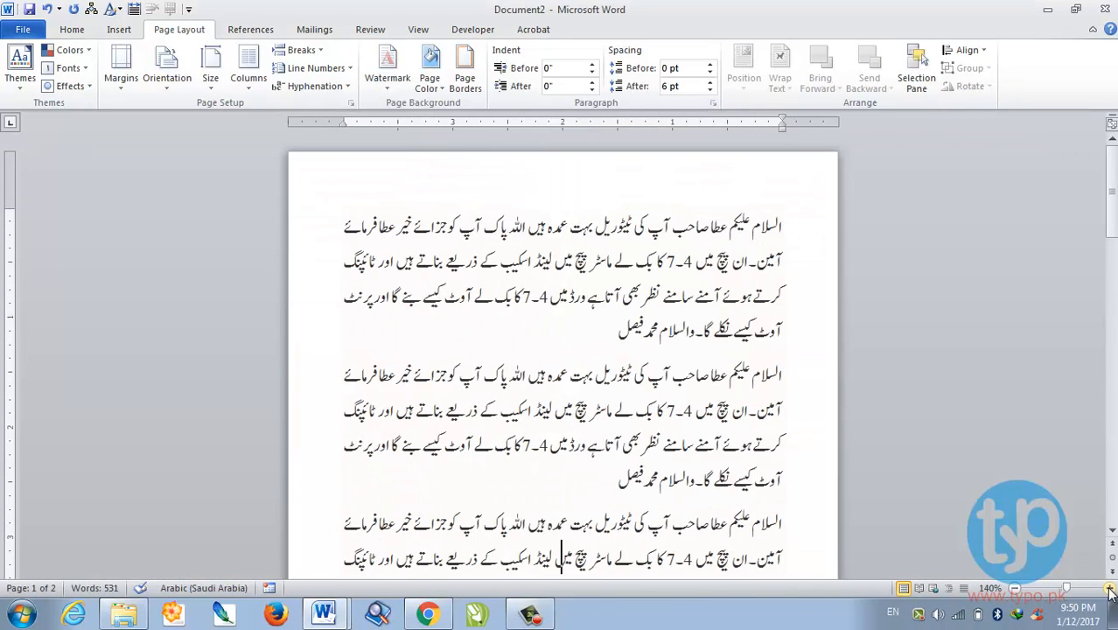
pyautogui.scroll(-1, 821, 404)
pyautogui.scroll(-2, 670, 435)
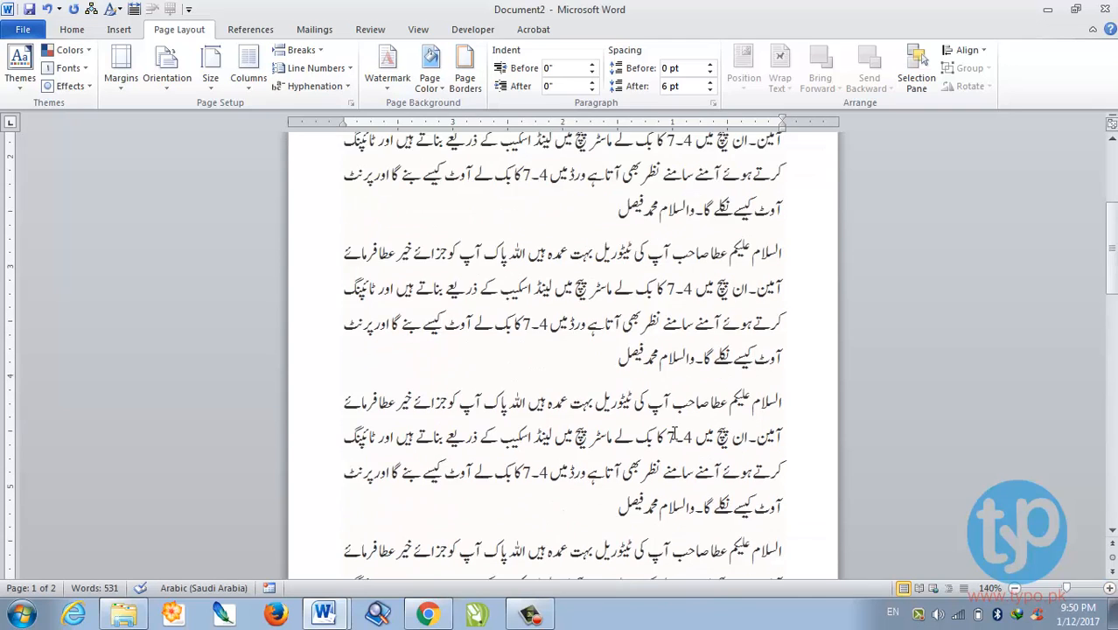
pyautogui.scroll(-4, 671, 434)
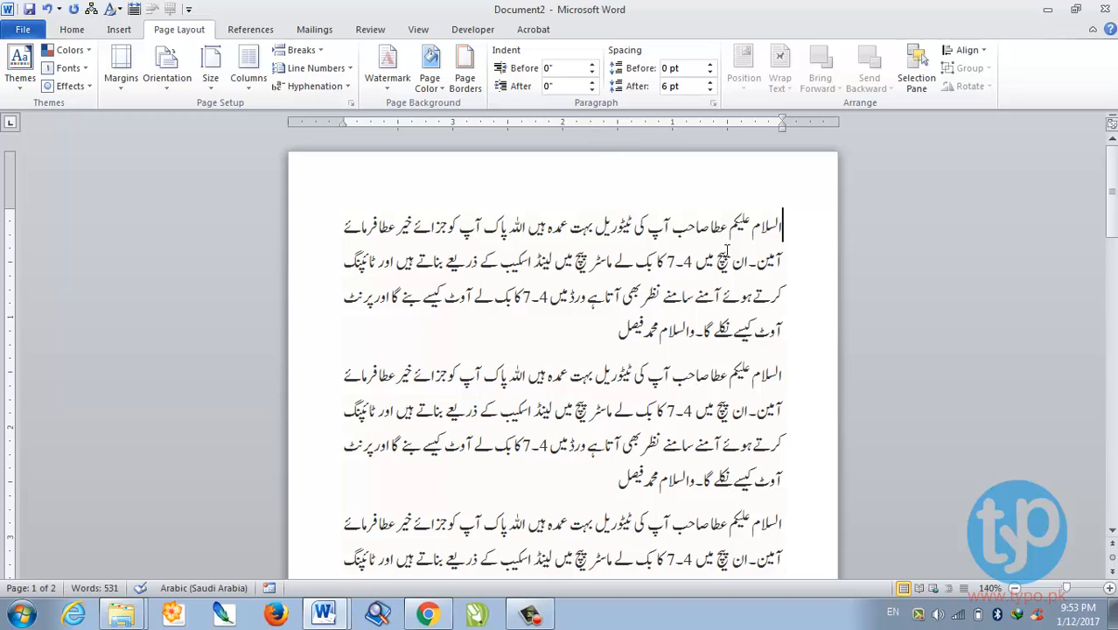
# - Open the print preview with the HP LaserJet 1200 Series PCL 6 printer selected
pyautogui.hotkey('ctrl', 'p')
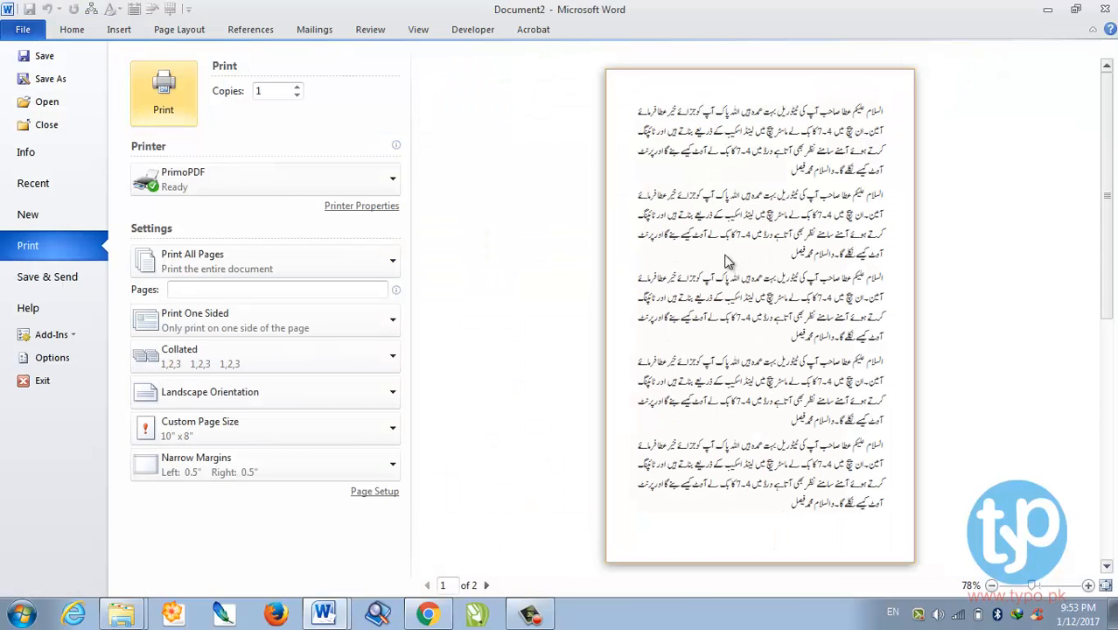
pyautogui.click(275, 180)
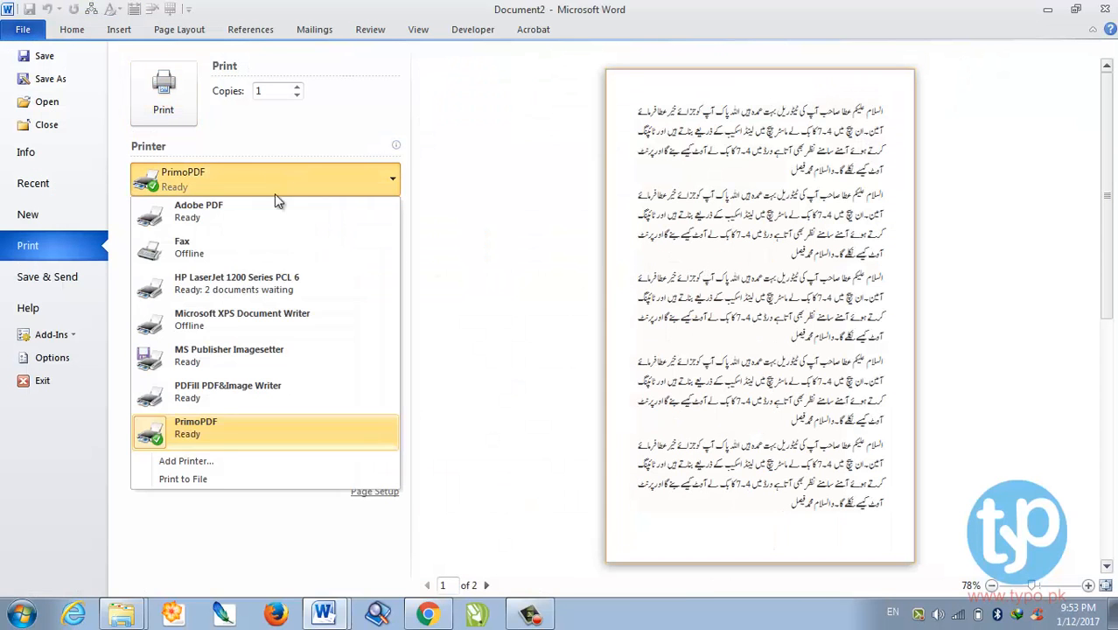
pyautogui.click(271, 293)
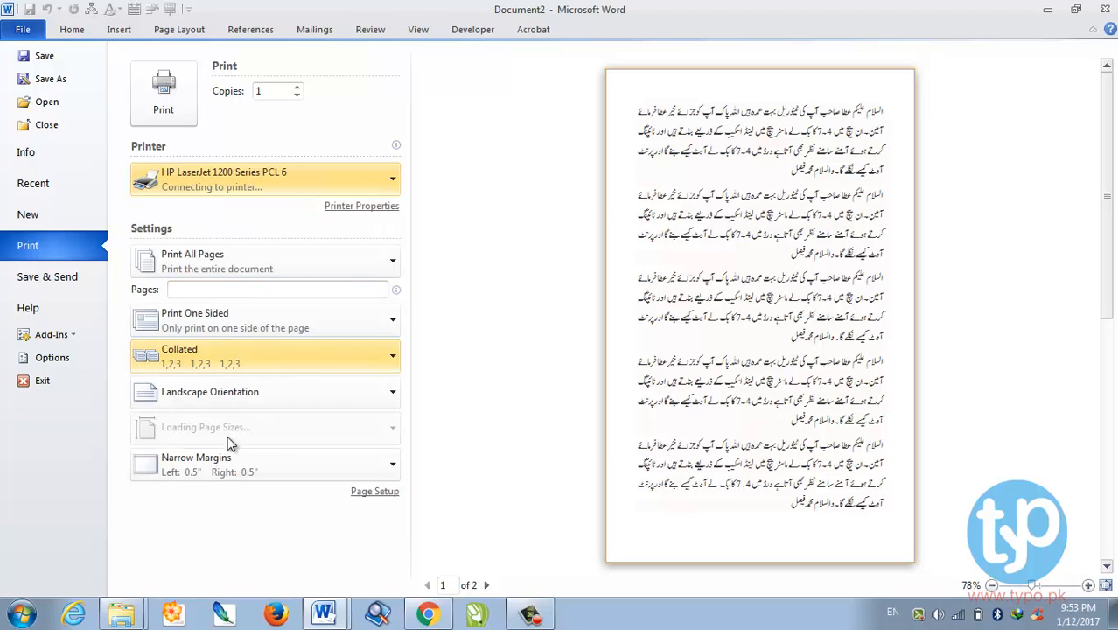